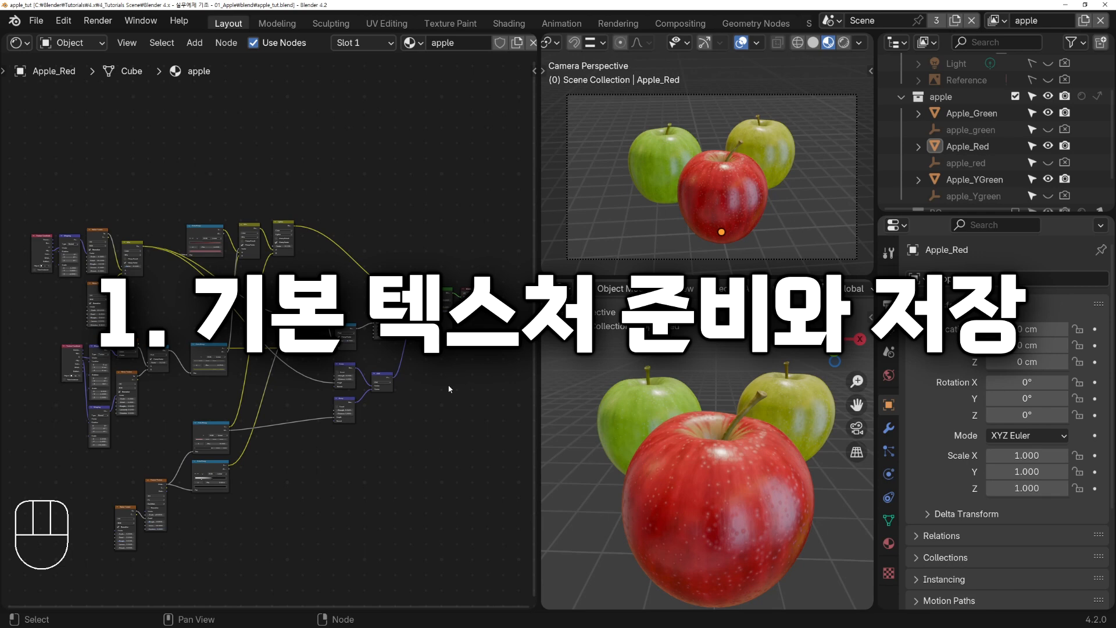
Add an Image Texture node in the empty space above the Principled BSDF of the apple material
{"action": "middle_click_drag", "start_coordinate": [449, 389], "coordinate": [279, 405]}
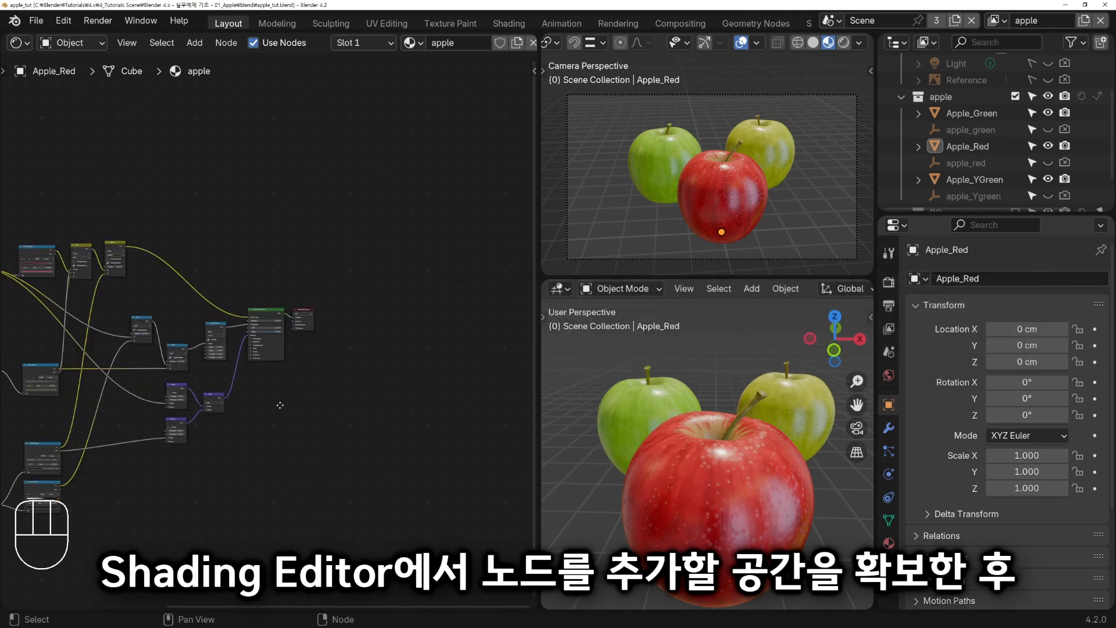
{"action": "scroll", "coordinate": [280, 405], "scroll_direction": "up", "scroll_amount": 6}
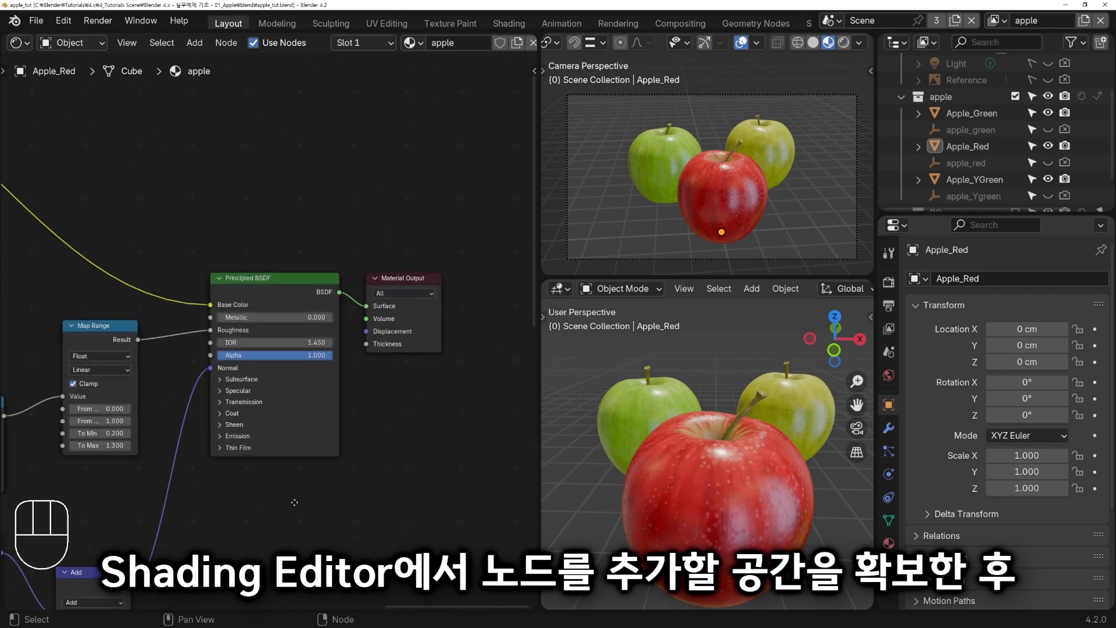
{"action": "middle_click_drag", "start_coordinate": [294, 503], "coordinate": [302, 569]}
{"action": "key", "text": "shift+a"}
{"action": "mouse_move", "coordinate": [295, 149]}
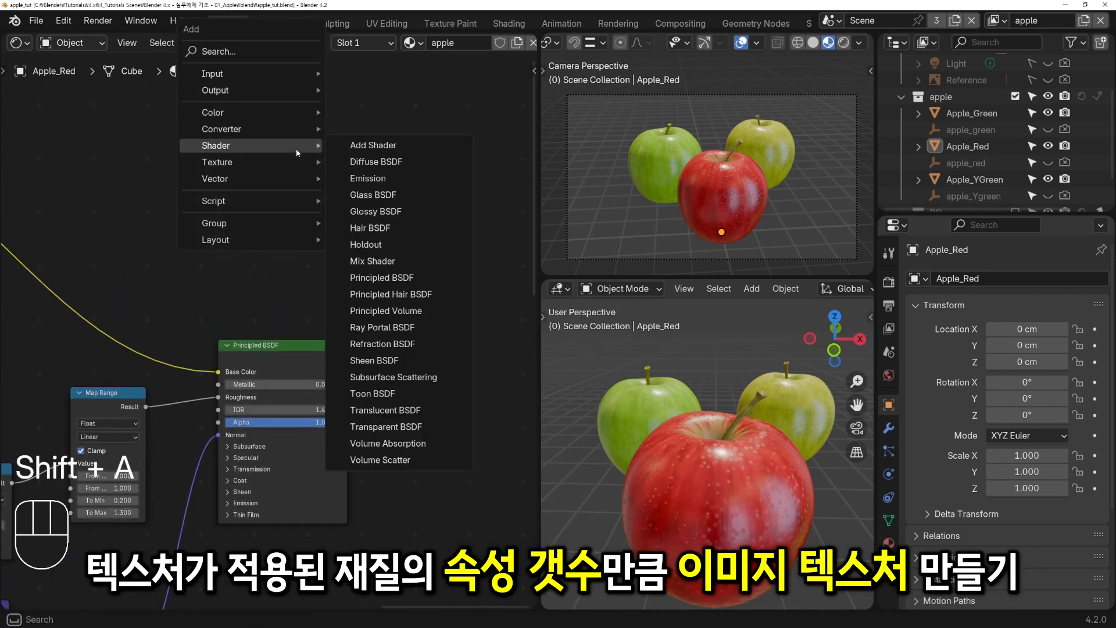
{"action": "mouse_move", "coordinate": [244, 162]}
{"action": "left_click", "coordinate": [372, 284]}
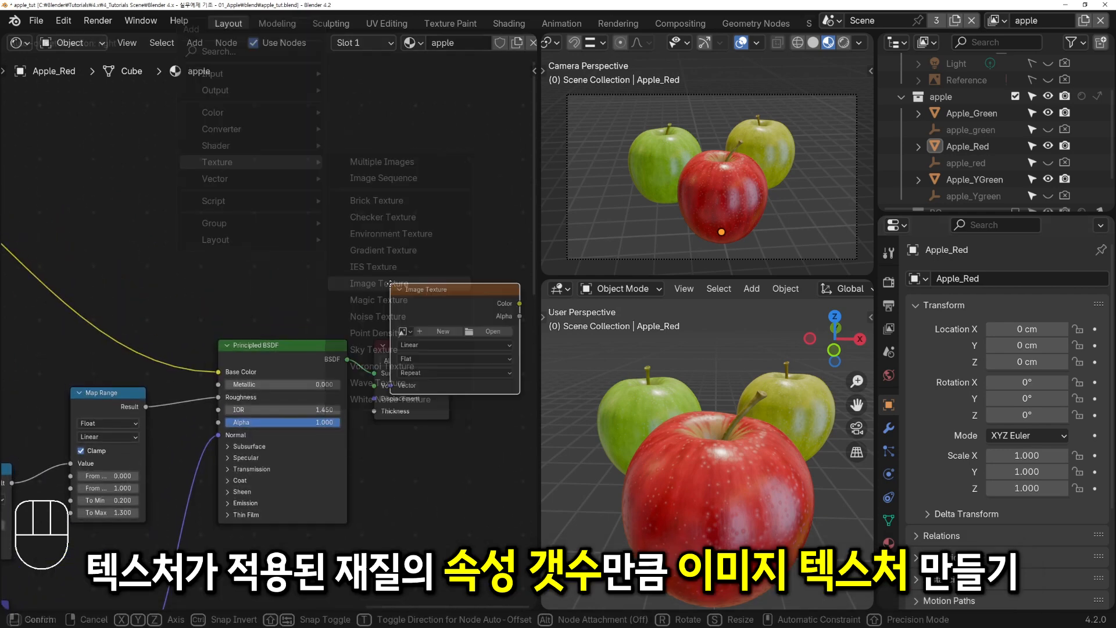
{"action": "left_click", "coordinate": [36, 100]}
Duplicate the Image Texture node twice and line the copies up beside it to make a row of three
{"action": "key", "text": "shift+d"}
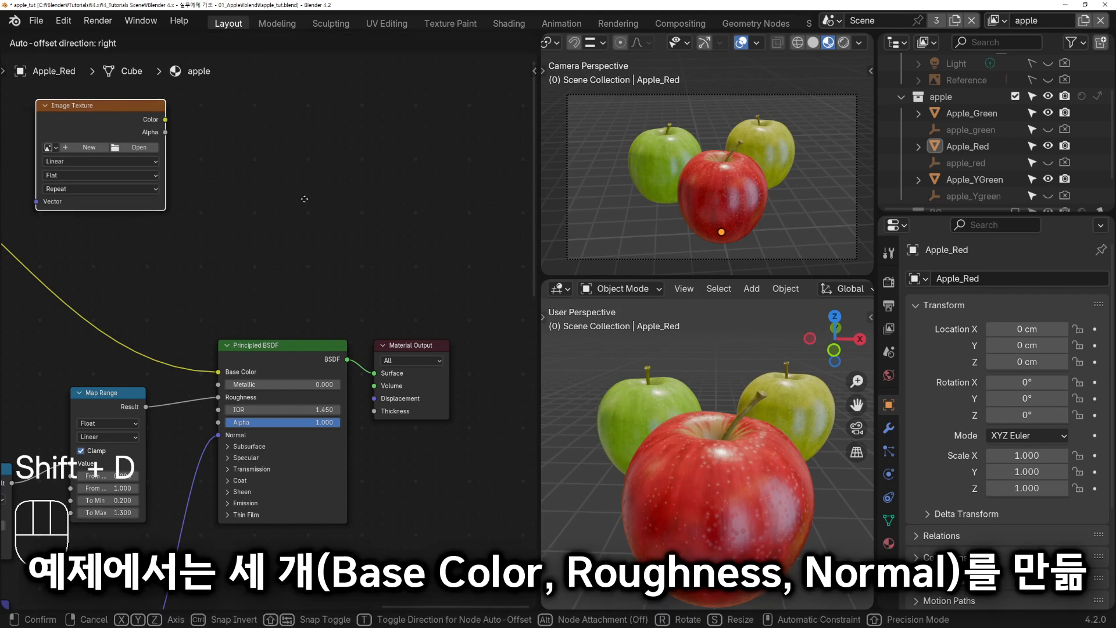
{"action": "left_click", "coordinate": [465, 198]}
{"action": "key", "text": "shift+d"}
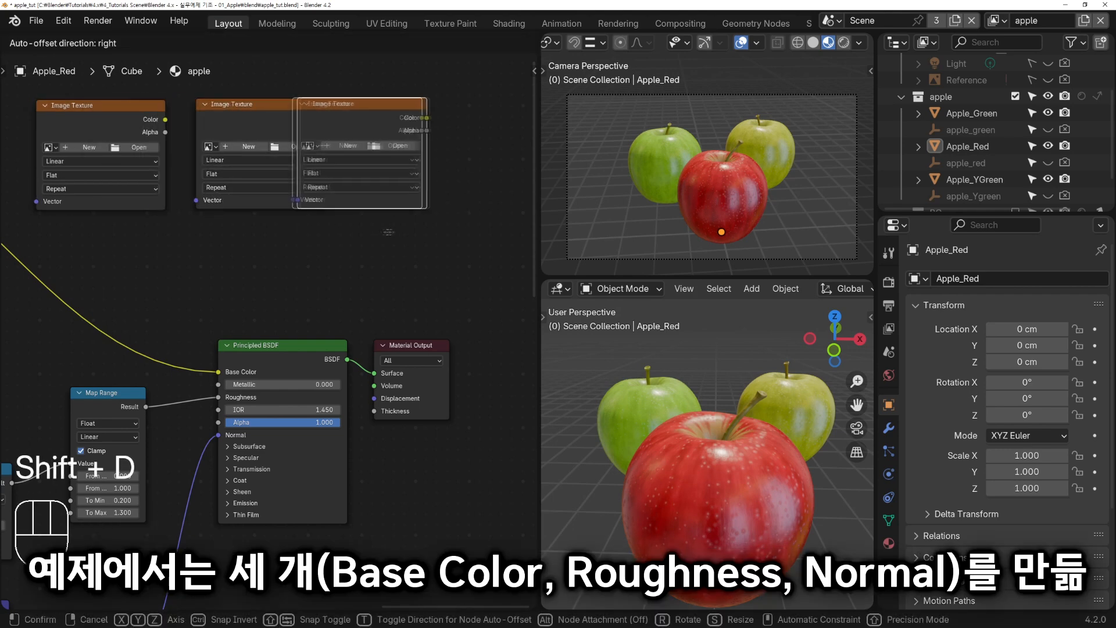
{"action": "left_click", "coordinate": [431, 245]}
Change the camera view area from the 3D Viewport to the Image Editor
{"action": "scroll", "coordinate": [565, 44], "scroll_direction": "left", "scroll_amount": 5}
{"action": "left_click", "coordinate": [560, 43]}
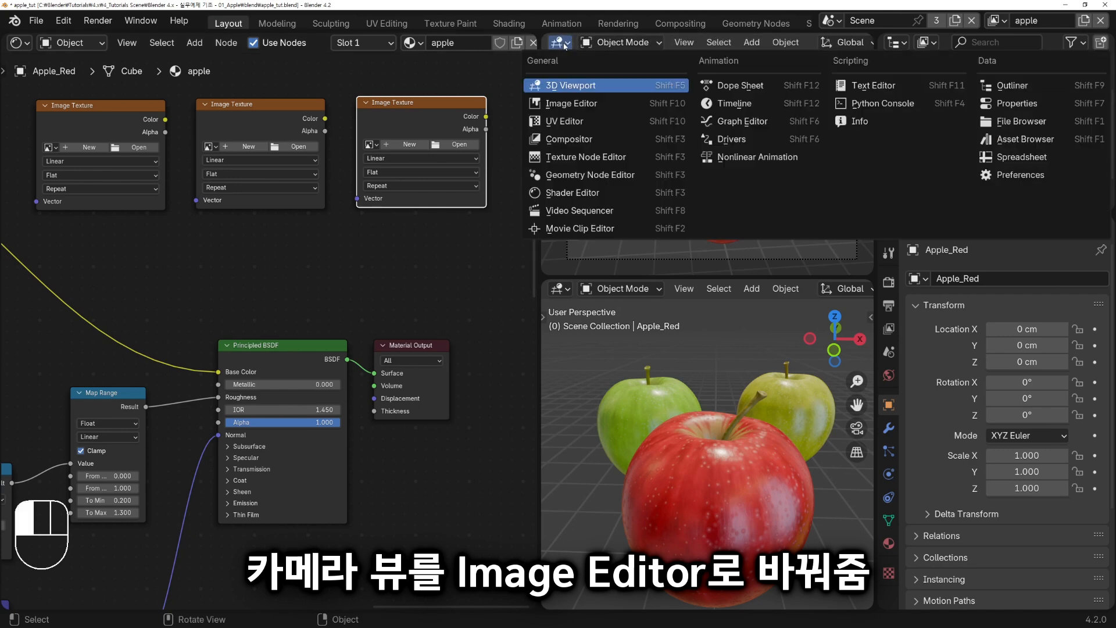
{"action": "left_click", "coordinate": [567, 103]}
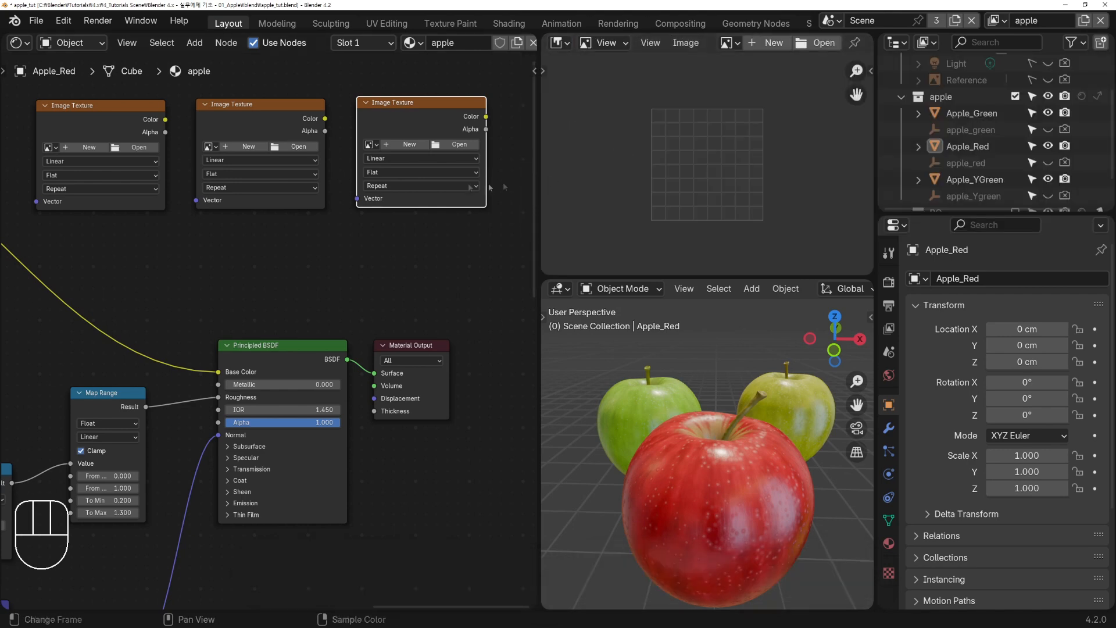
Save the scene under the new name apple_tut_TextureBake.blend in the blend folder
{"action": "left_click", "coordinate": [36, 20]}
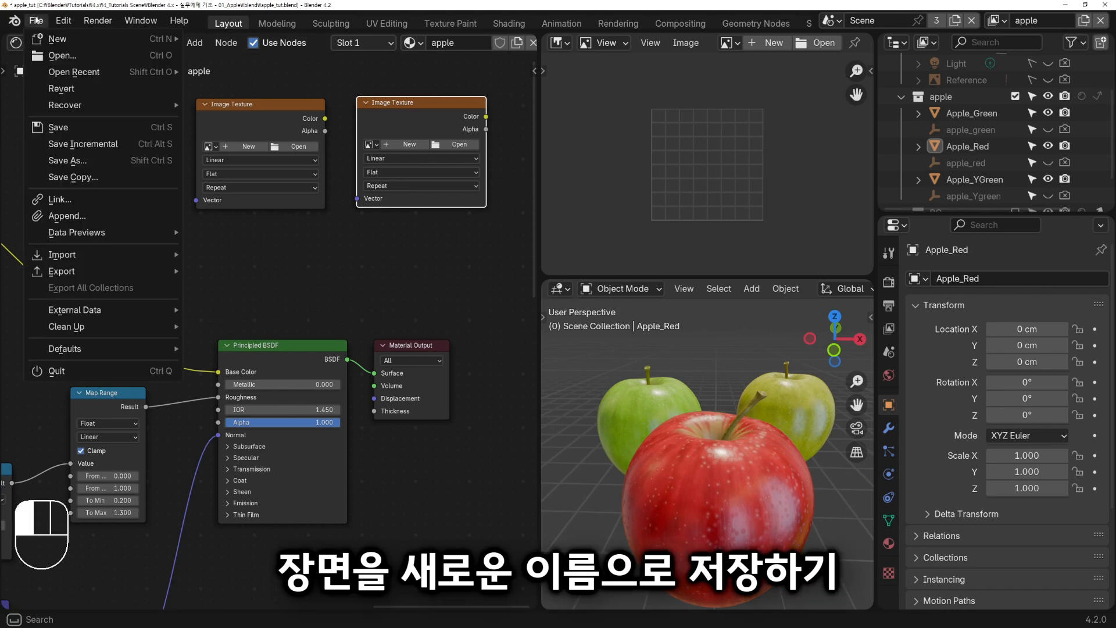
{"action": "left_click", "coordinate": [69, 160]}
{"action": "left_click", "coordinate": [380, 518]}
{"action": "type", "text": "_TextureBake"}
{"action": "key", "text": "Return"}
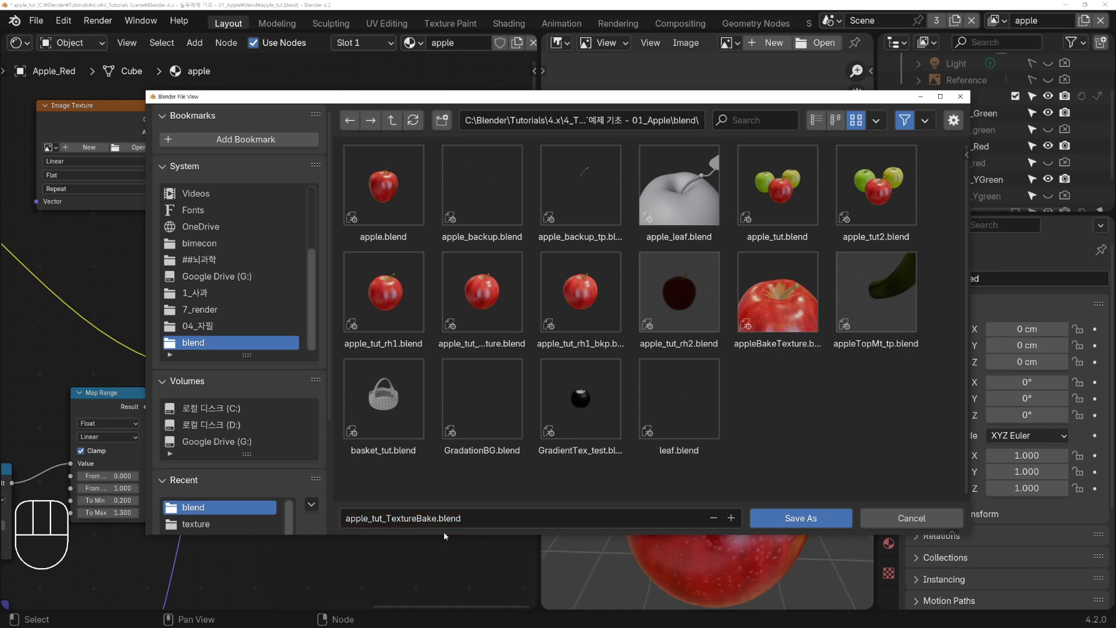
{"action": "left_click", "coordinate": [779, 522]}
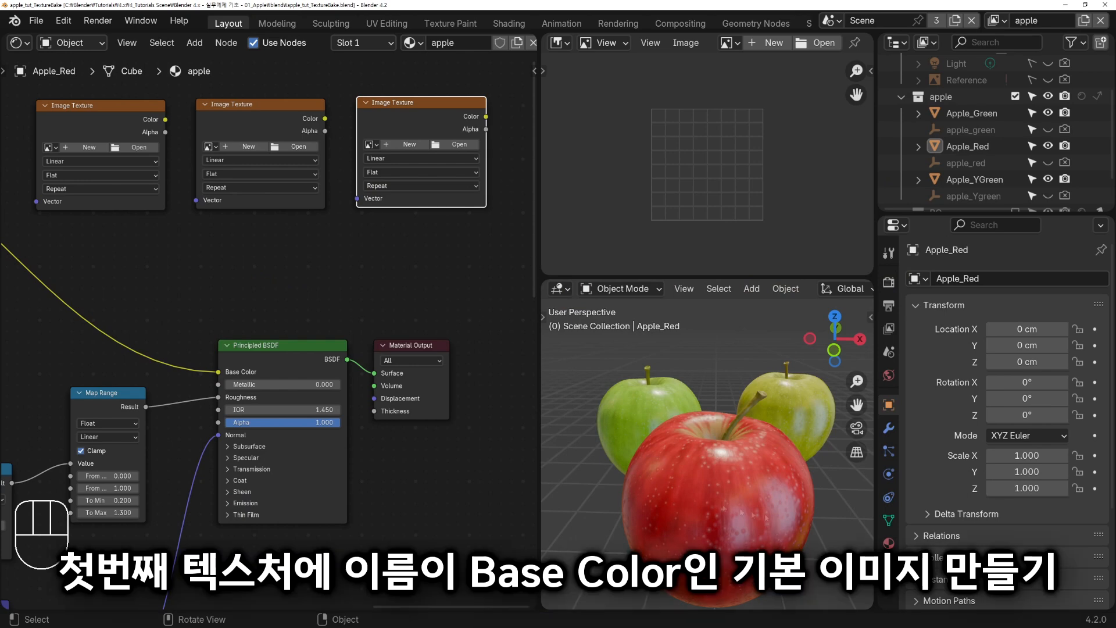
Create a 2048 × 2048 px image named BaseColor without alpha in the first Image Texture node
{"action": "left_click", "coordinate": [89, 147]}
{"action": "type", "text": "BaseColor"}
{"action": "key", "text": "Return"}
{"action": "left_click_drag", "start_coordinate": [157, 170], "coordinate": [158, 192]}
{"action": "type", "text": "2048"}
{"action": "key", "text": "Return"}
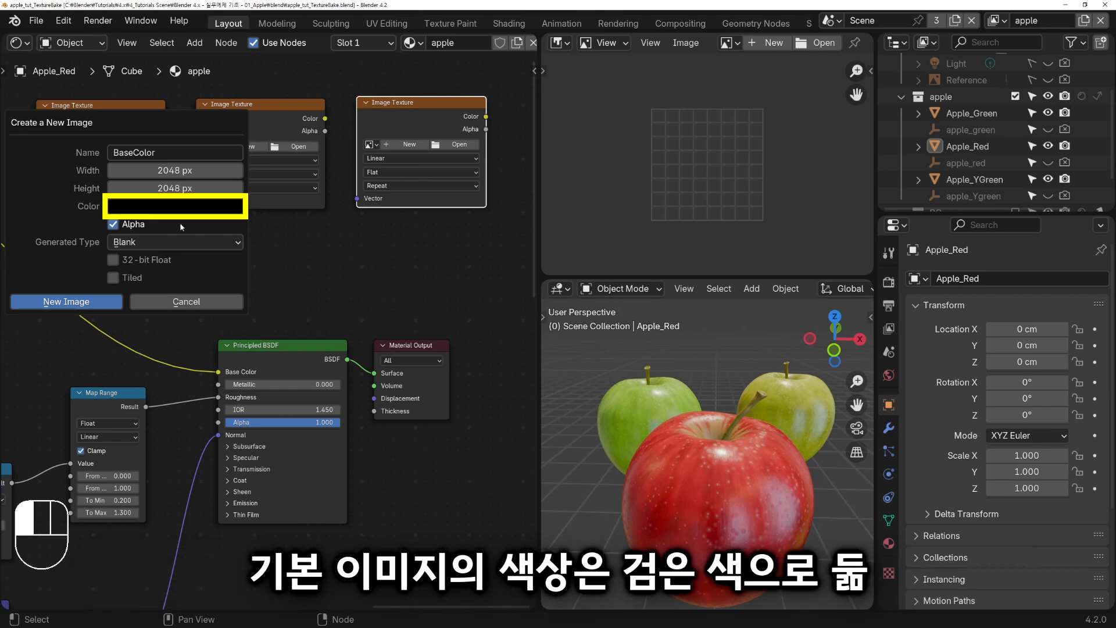
{"action": "left_click", "coordinate": [113, 225]}
{"action": "left_click", "coordinate": [84, 304]}
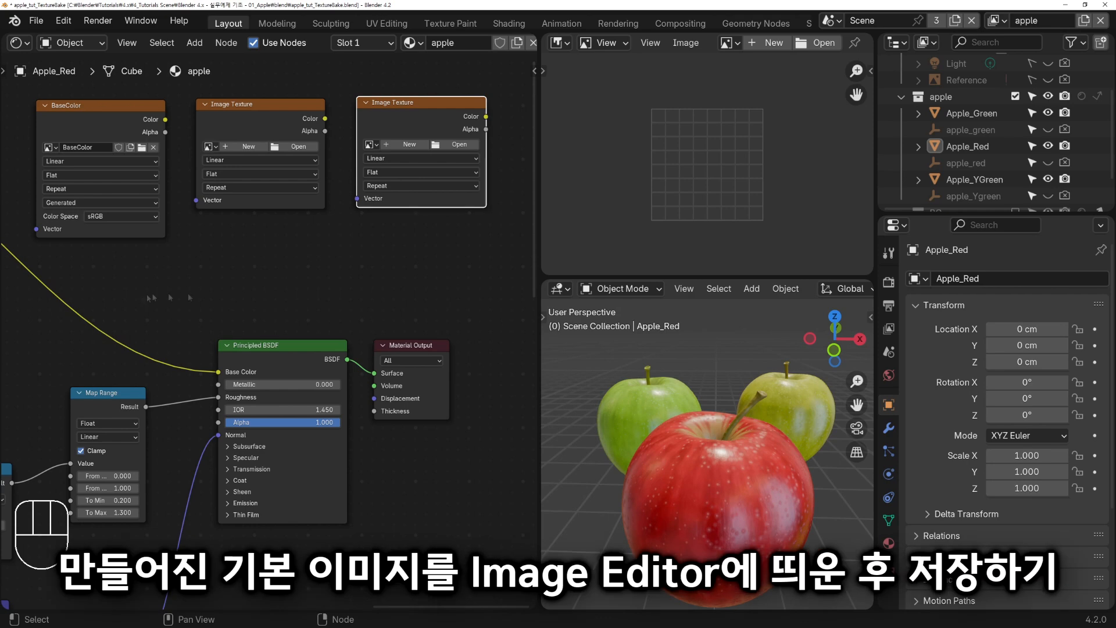
Display the BaseColor image in the Image Editor and save it as BaseColor.png in the texture folder
{"action": "left_click", "coordinate": [730, 42]}
{"action": "left_click", "coordinate": [767, 82]}
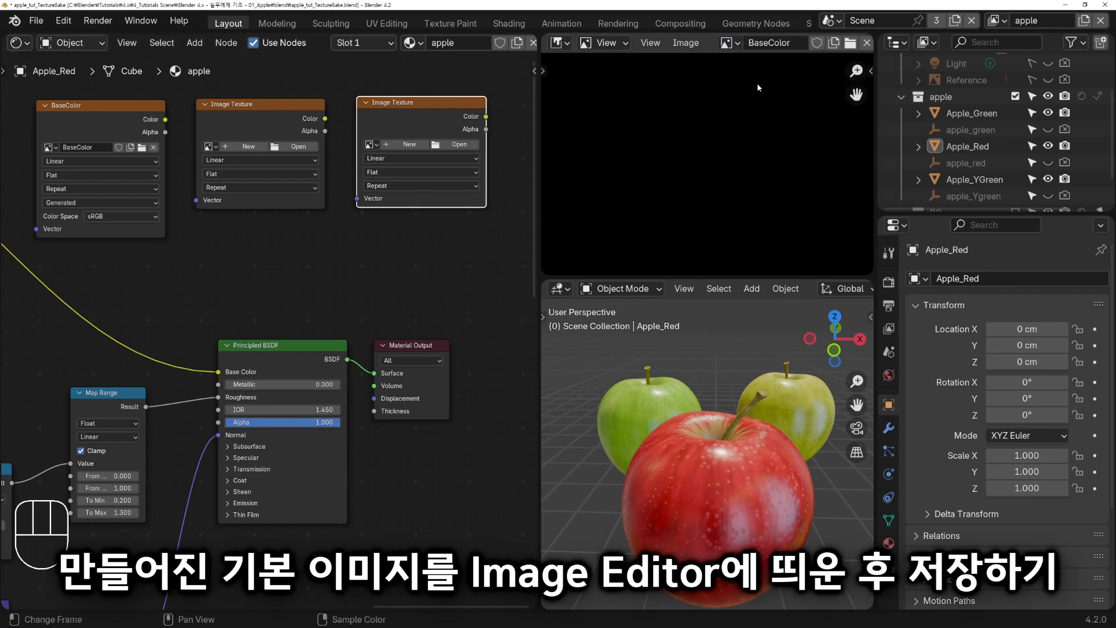
{"action": "key", "text": "Home"}
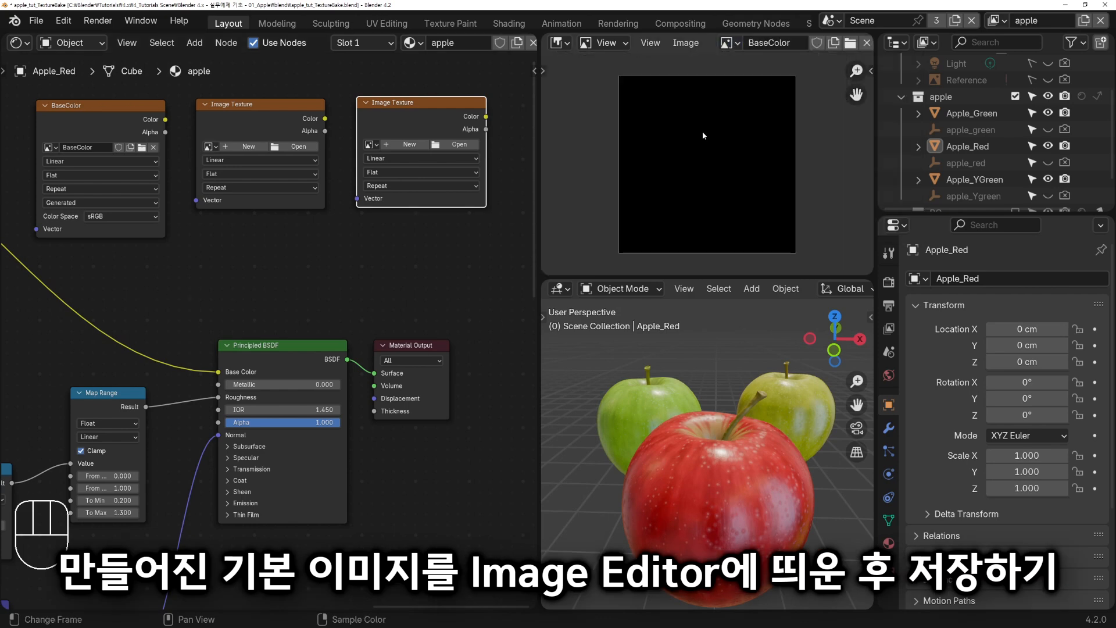
{"action": "left_click", "coordinate": [687, 43]}
{"action": "left_click", "coordinate": [712, 227]}
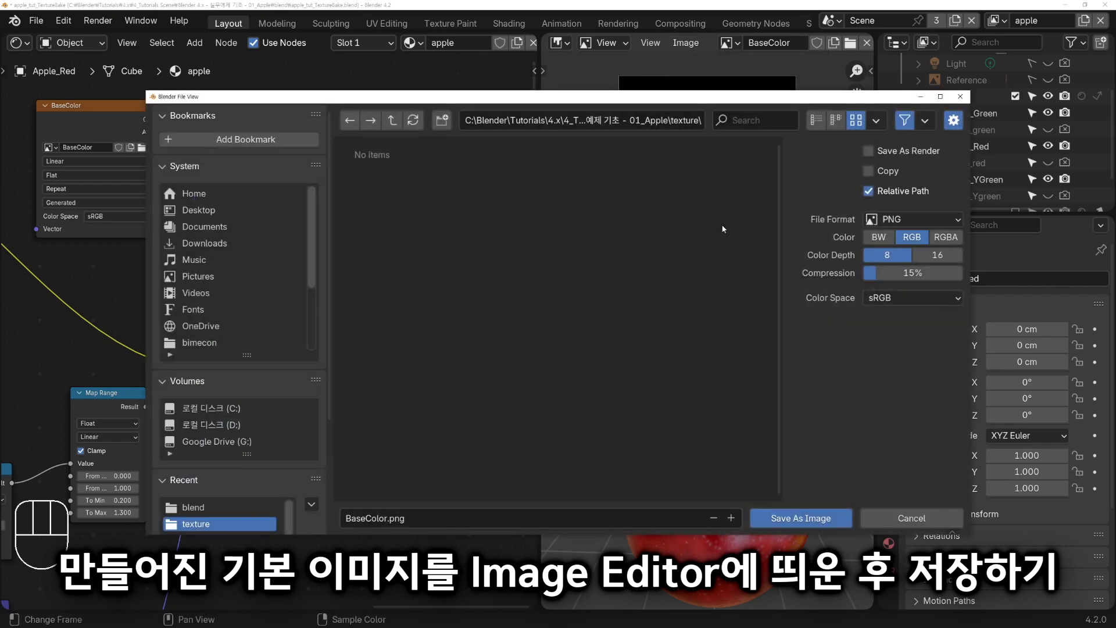
{"action": "left_click", "coordinate": [823, 517]}
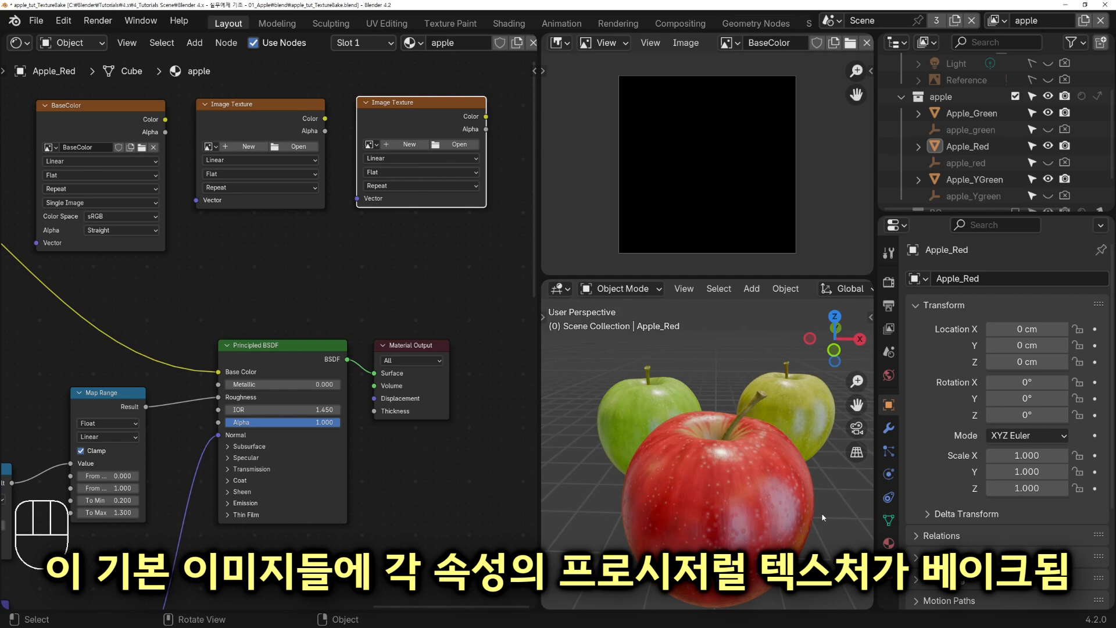
Create a new blank image named Roughness in the second Image Texture node, keeping the preset size
{"action": "left_click", "coordinate": [243, 146]}
{"action": "type", "text": "Roughness"}
{"action": "key", "text": "Return"}
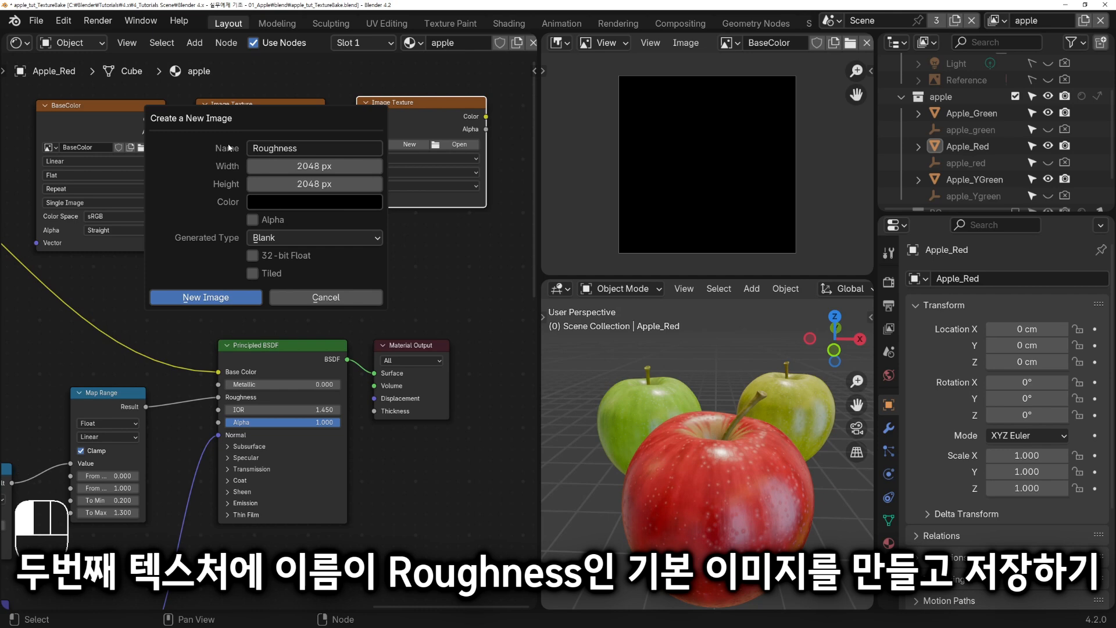
{"action": "left_click", "coordinate": [210, 298]}
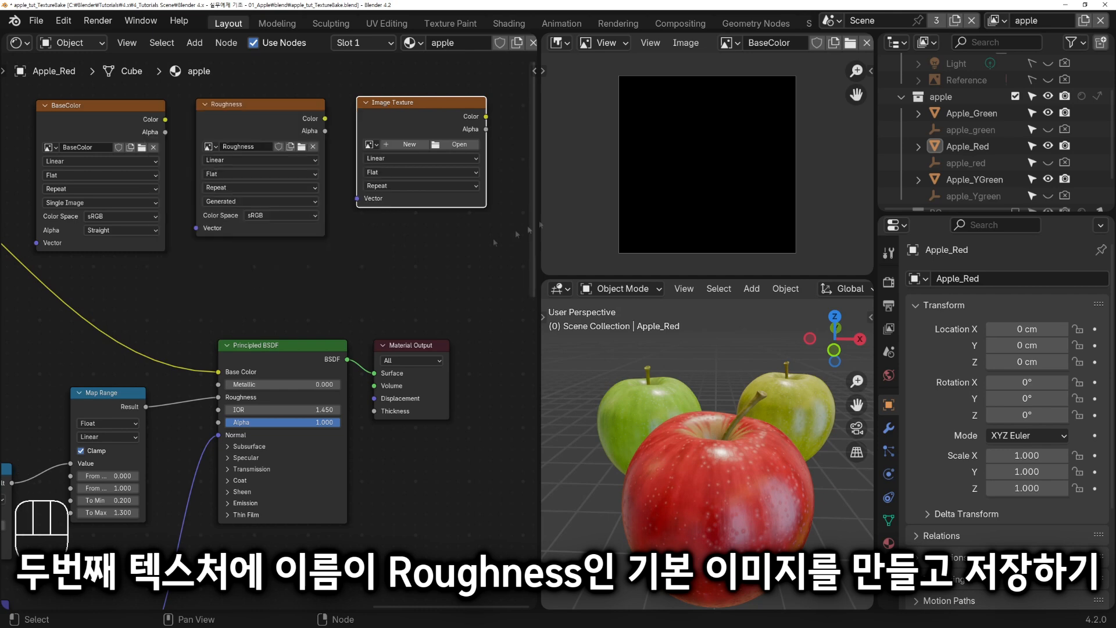
Display the Roughness image in the Image Editor and save it as Roughness.png in the texture folder
{"action": "left_click", "coordinate": [730, 42]}
{"action": "left_click", "coordinate": [768, 129]}
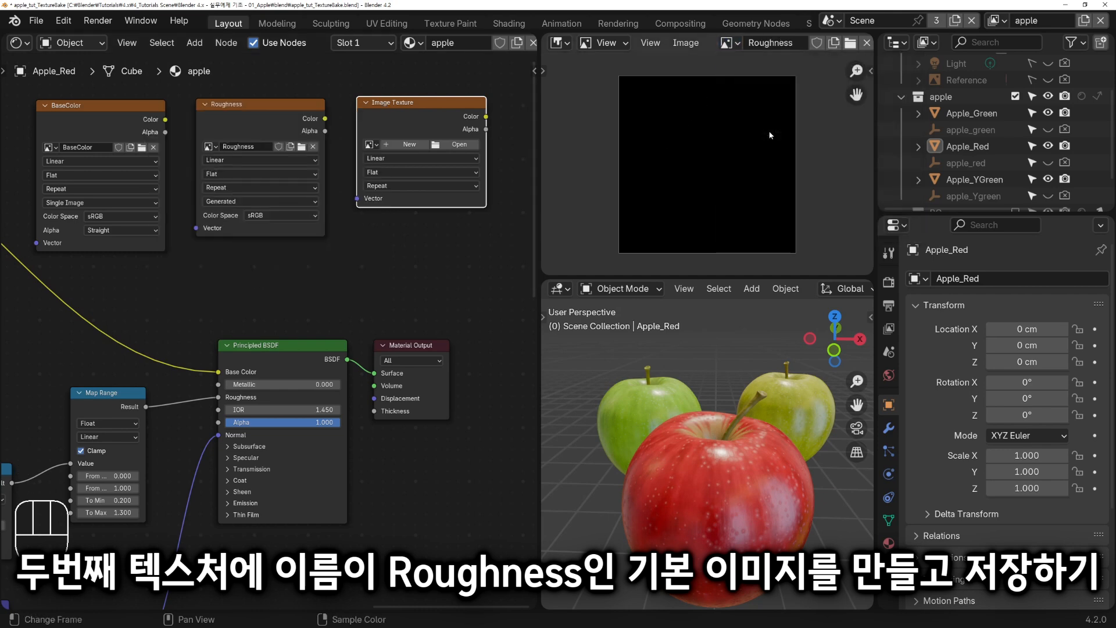
{"action": "left_click", "coordinate": [685, 43]}
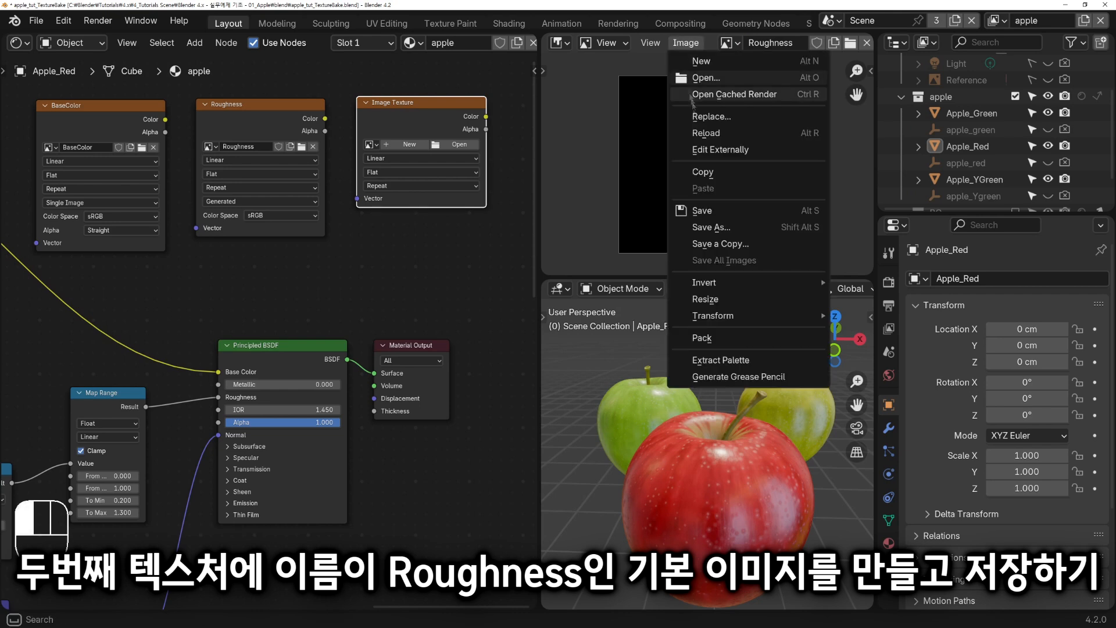
{"action": "left_click", "coordinate": [704, 227]}
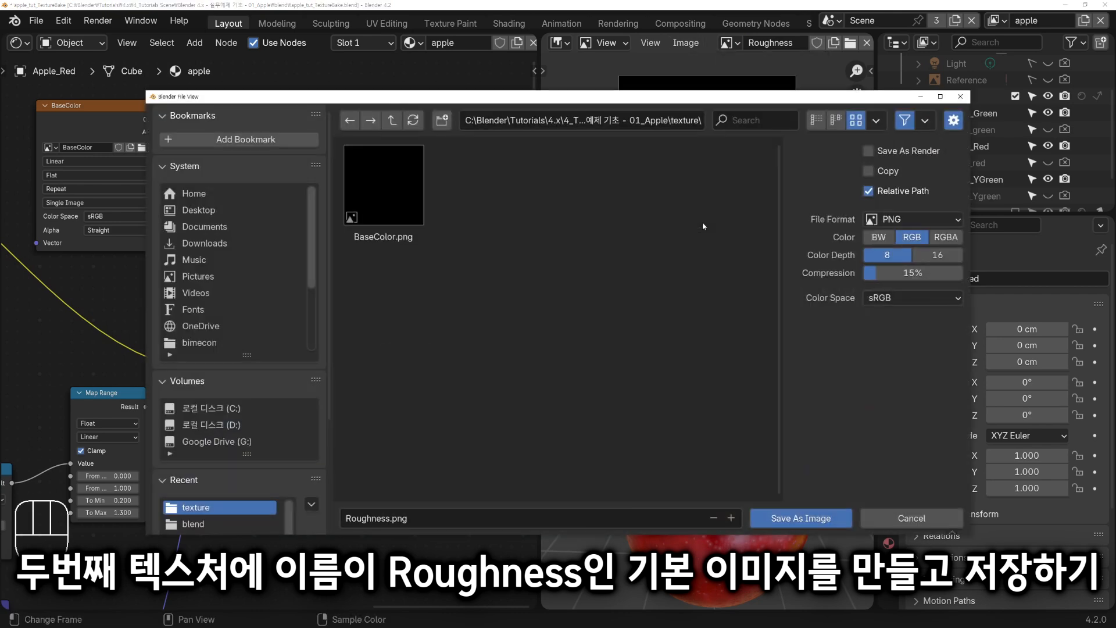
{"action": "left_click", "coordinate": [801, 518]}
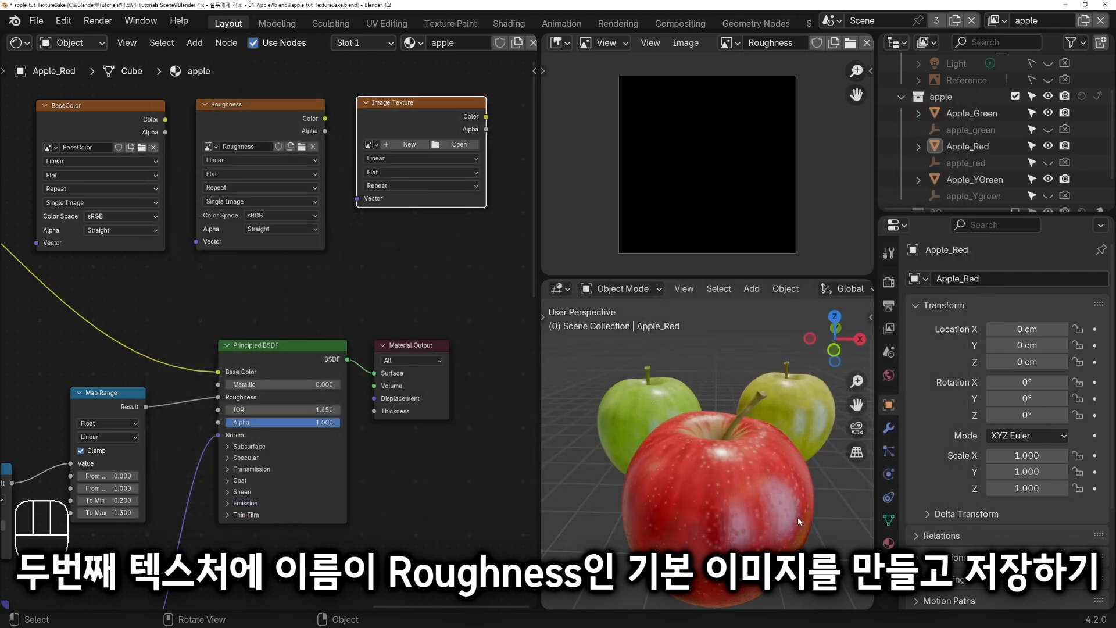
Create a new blank image named Normal in the third Image Texture node, keeping the preset size
{"action": "left_click", "coordinate": [423, 147]}
{"action": "left_click_drag", "start_coordinate": [489, 154], "coordinate": [389, 152]}
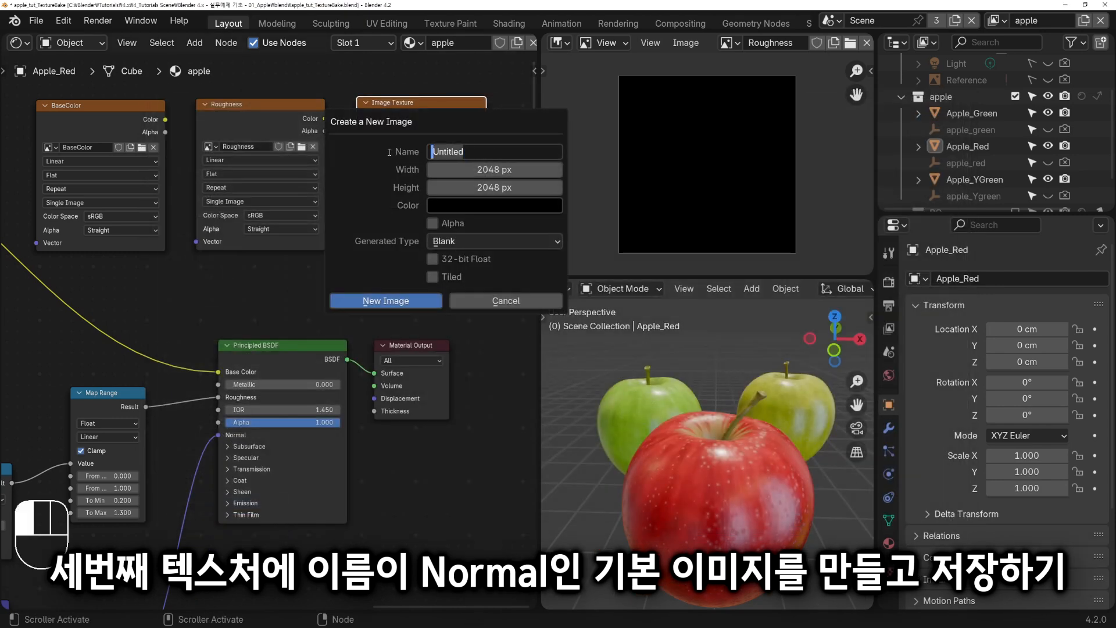
{"action": "type", "text": "Normal"}
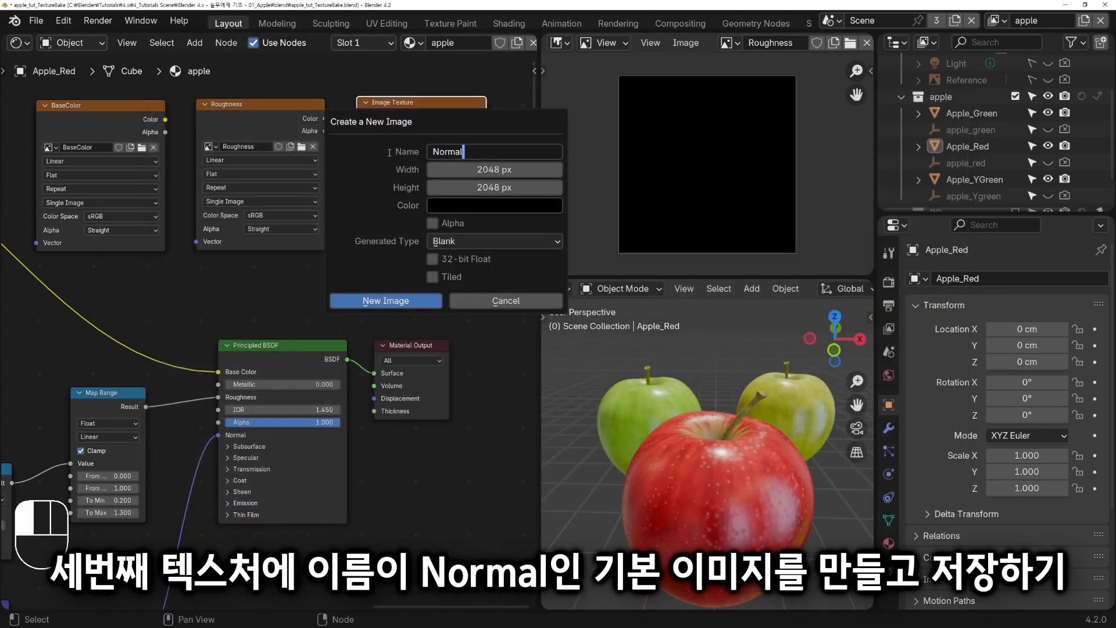
{"action": "key", "text": "Return"}
{"action": "left_click", "coordinate": [391, 299]}
Display the Normal image in the Image Editor and save it as Normal.png in the texture folder
{"action": "left_click", "coordinate": [727, 43]}
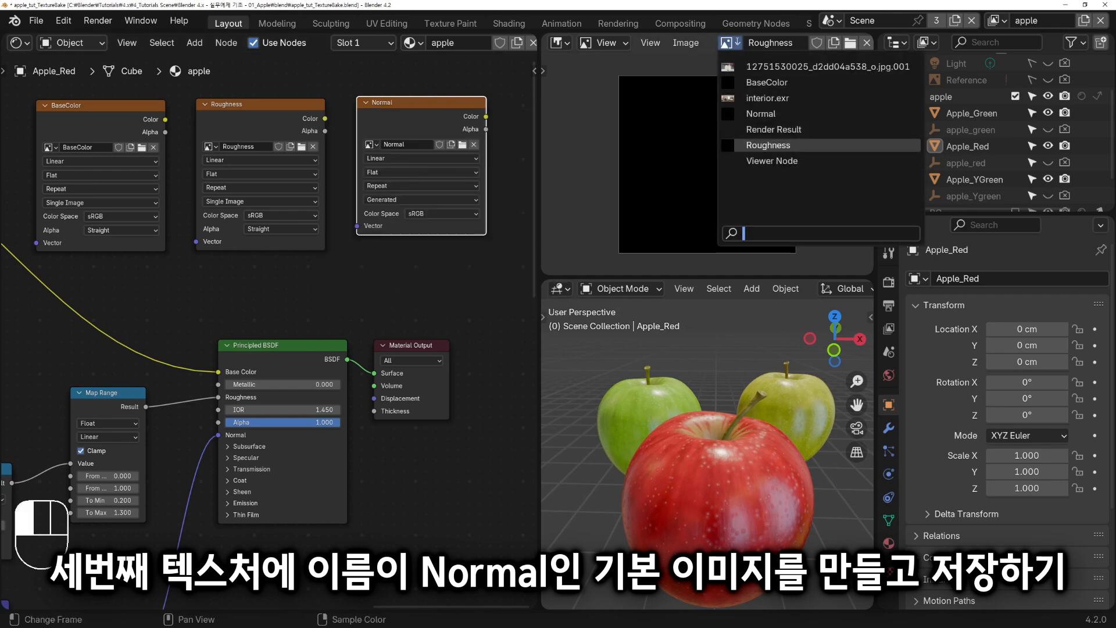
{"action": "left_click", "coordinate": [761, 113]}
{"action": "left_click", "coordinate": [686, 43]}
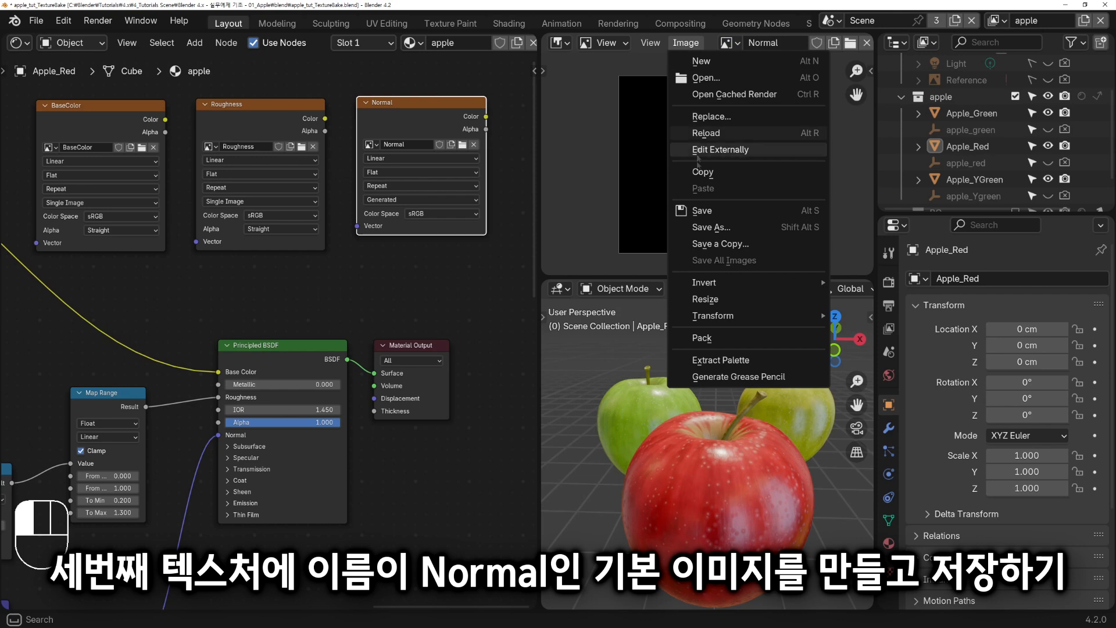
{"action": "left_click", "coordinate": [708, 226]}
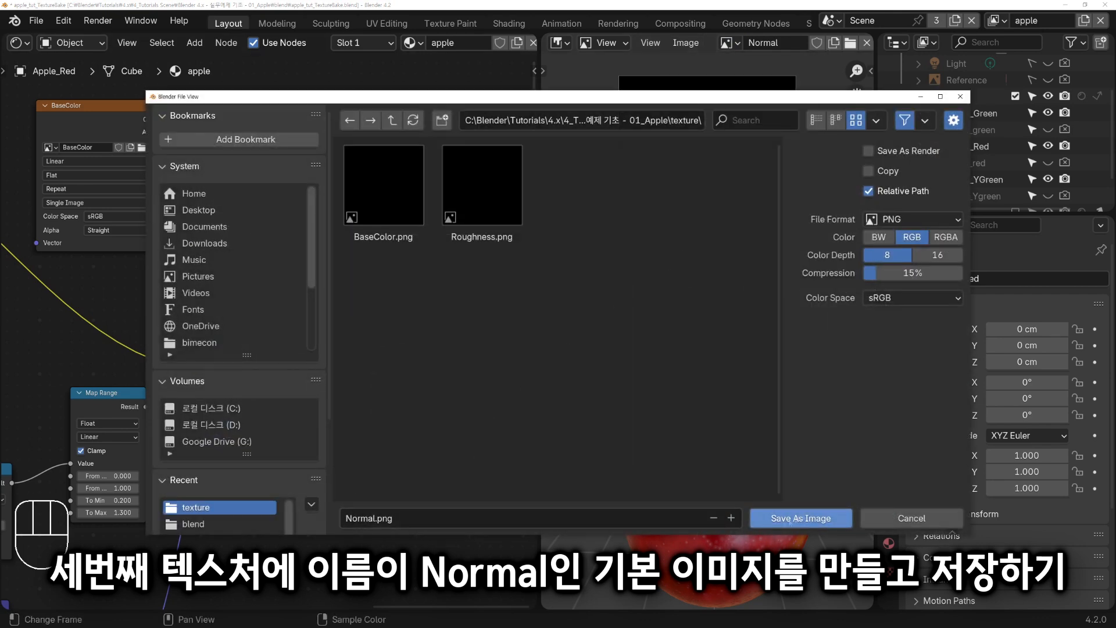
{"action": "left_click", "coordinate": [801, 519]}
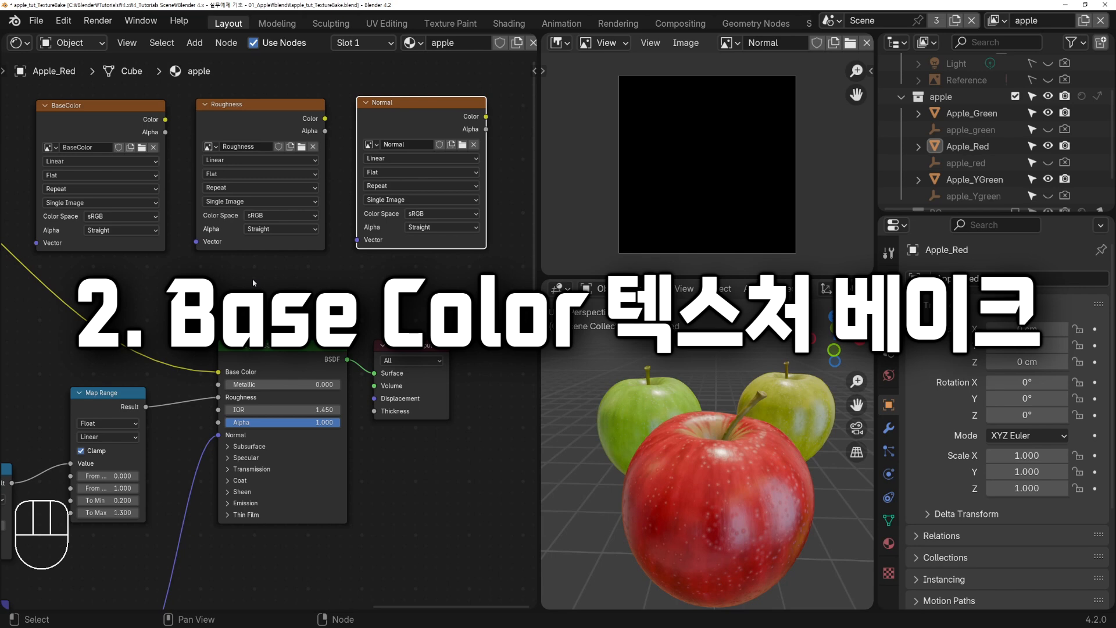
Select the BaseColor texture node and the red apple object, and show the object's material slots with apple active
{"action": "left_click", "coordinate": [85, 107]}
{"action": "left_click", "coordinate": [694, 485]}
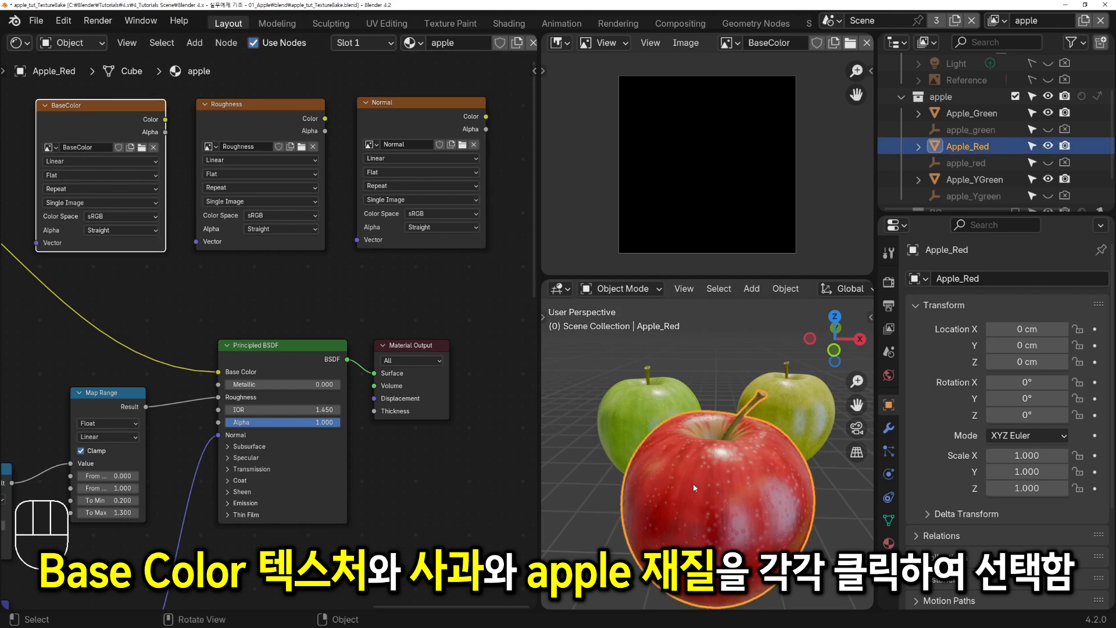
{"action": "left_click", "coordinate": [888, 543]}
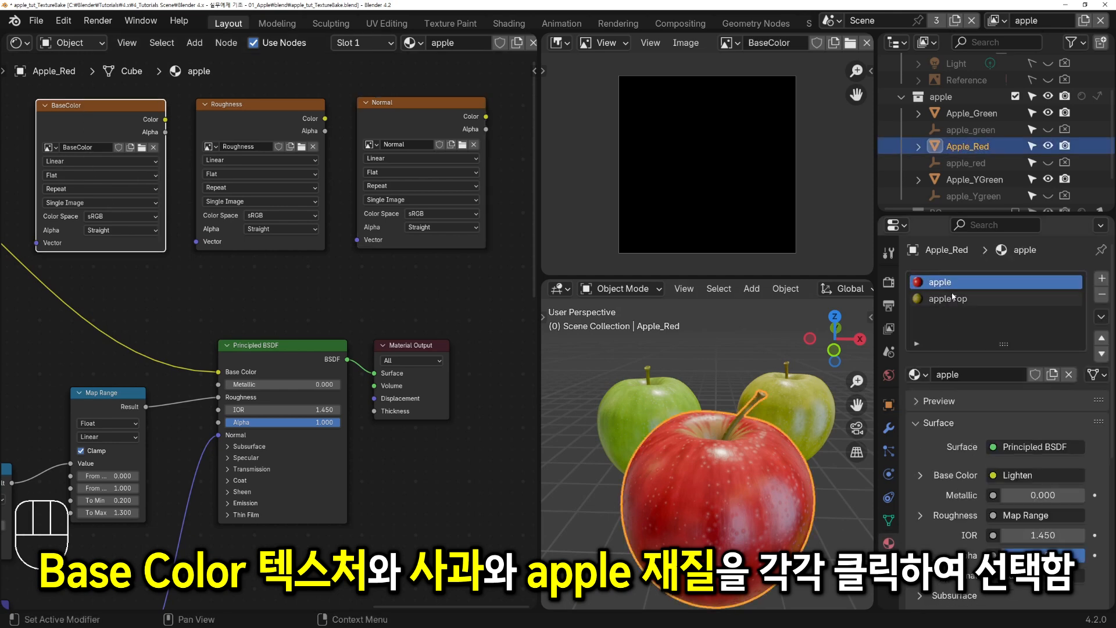
Expand the Bake settings in the render properties of the scene
{"action": "left_click", "coordinate": [889, 282]}
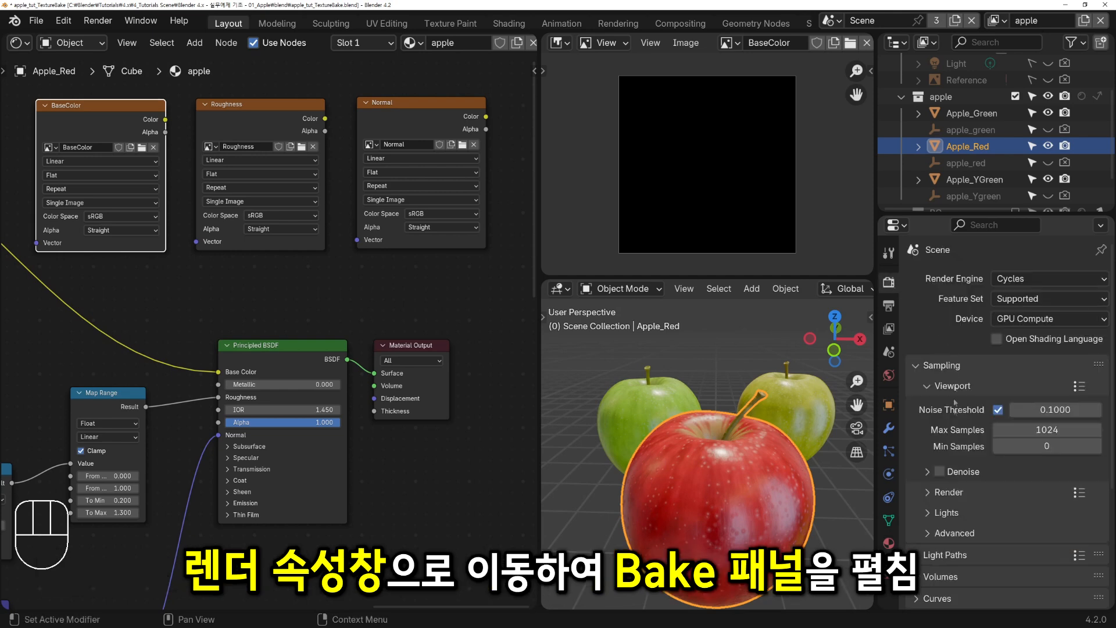
{"action": "scroll", "coordinate": [956, 487], "scroll_direction": "down", "scroll_amount": 8}
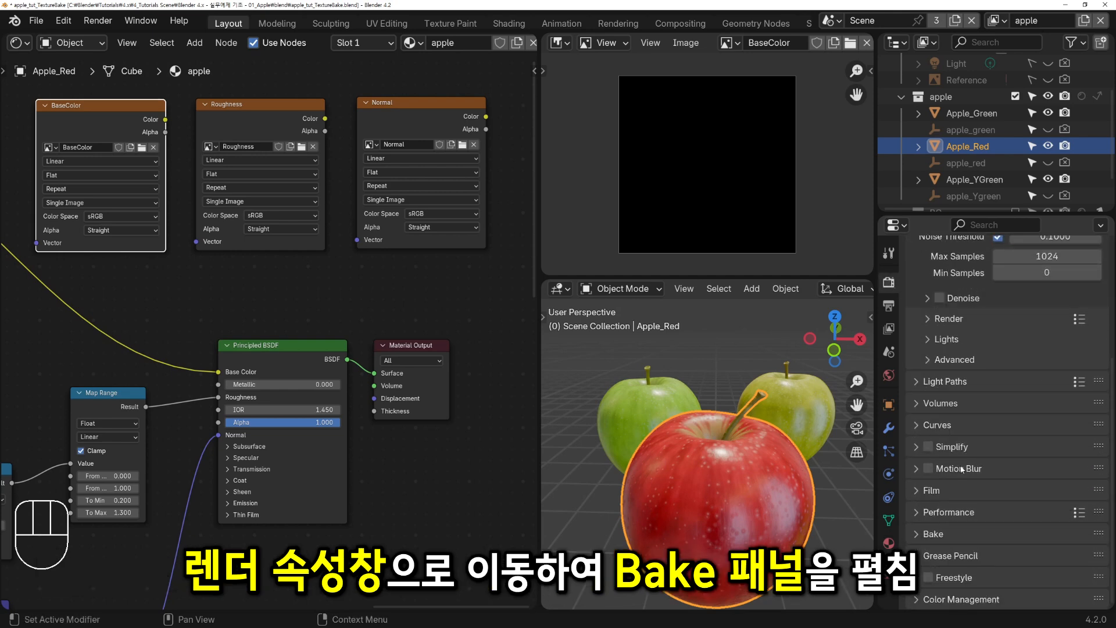
{"action": "left_click", "coordinate": [953, 539]}
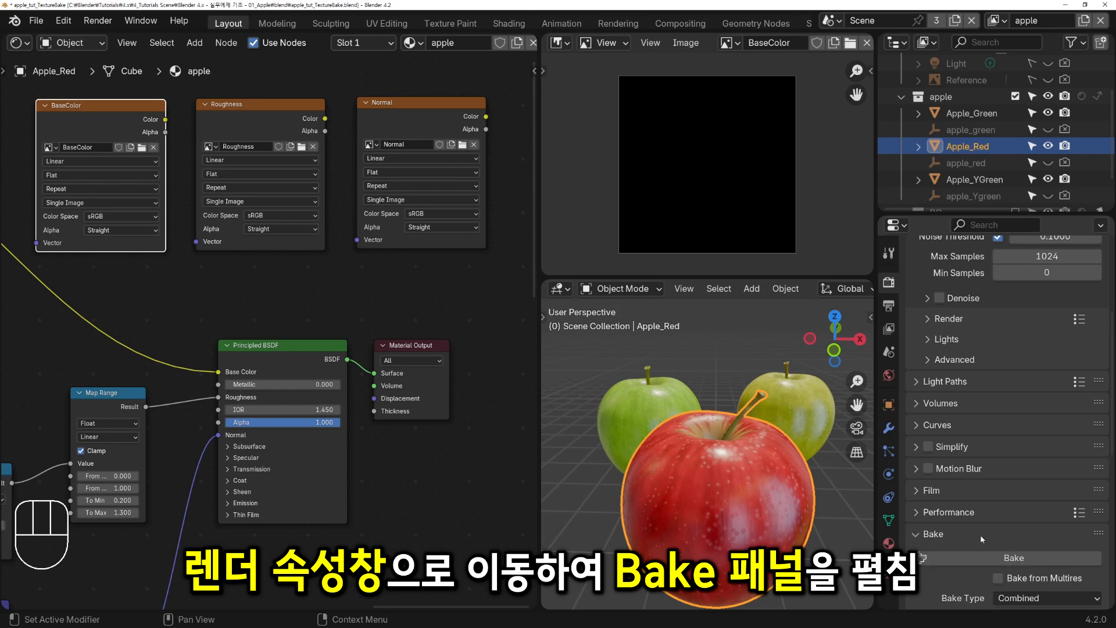
{"action": "scroll", "coordinate": [959, 535], "scroll_direction": "down", "scroll_amount": 8}
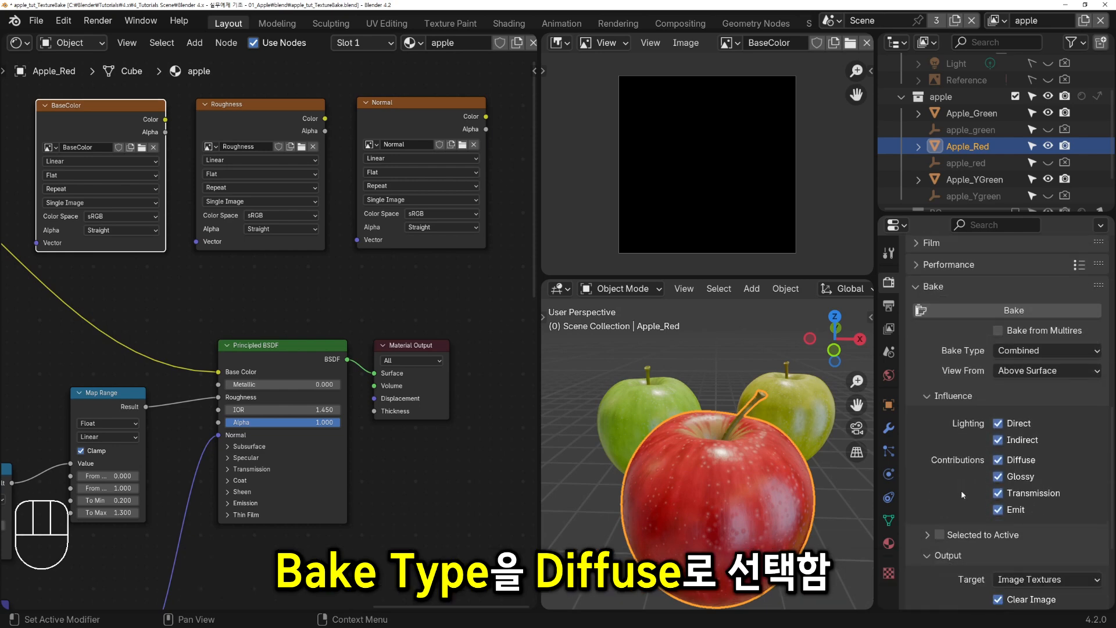
Set the bake type to Diffuse, exclude the Direct and Indirect contributions, and bake the apple material into the BaseColor texture
{"action": "left_click", "coordinate": [1032, 350]}
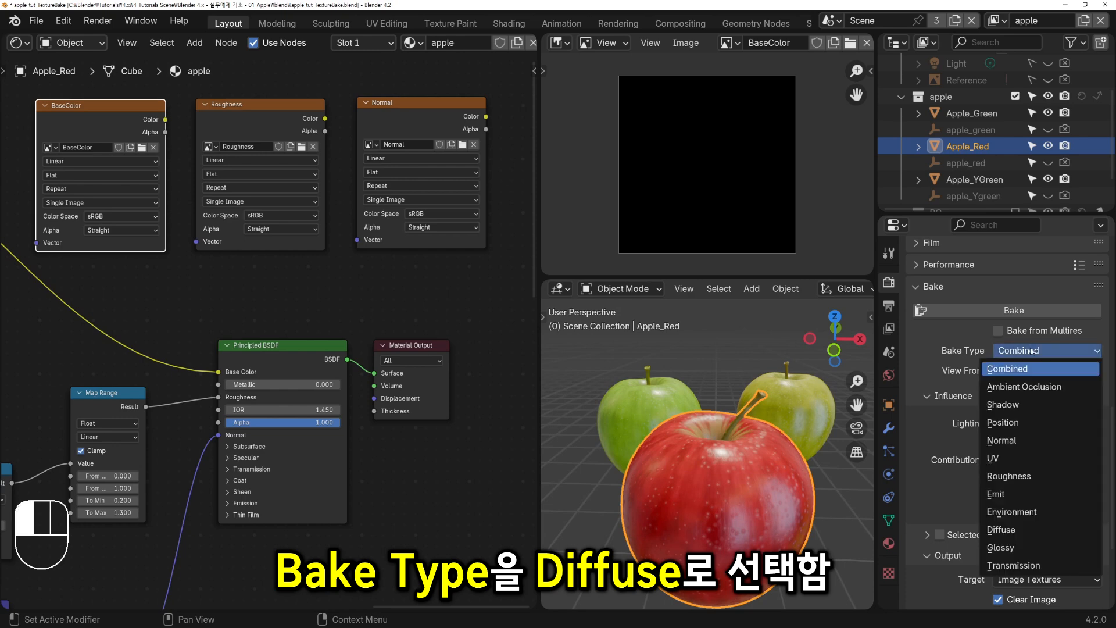
{"action": "left_click", "coordinate": [1003, 530]}
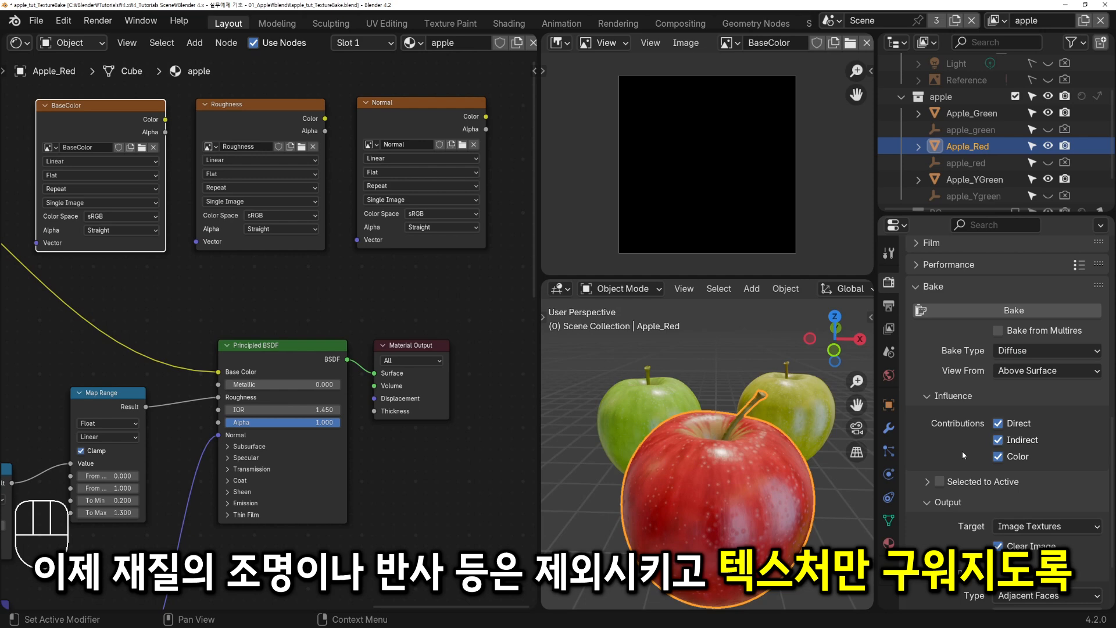
{"action": "left_click", "coordinate": [997, 440]}
{"action": "left_click", "coordinate": [997, 423]}
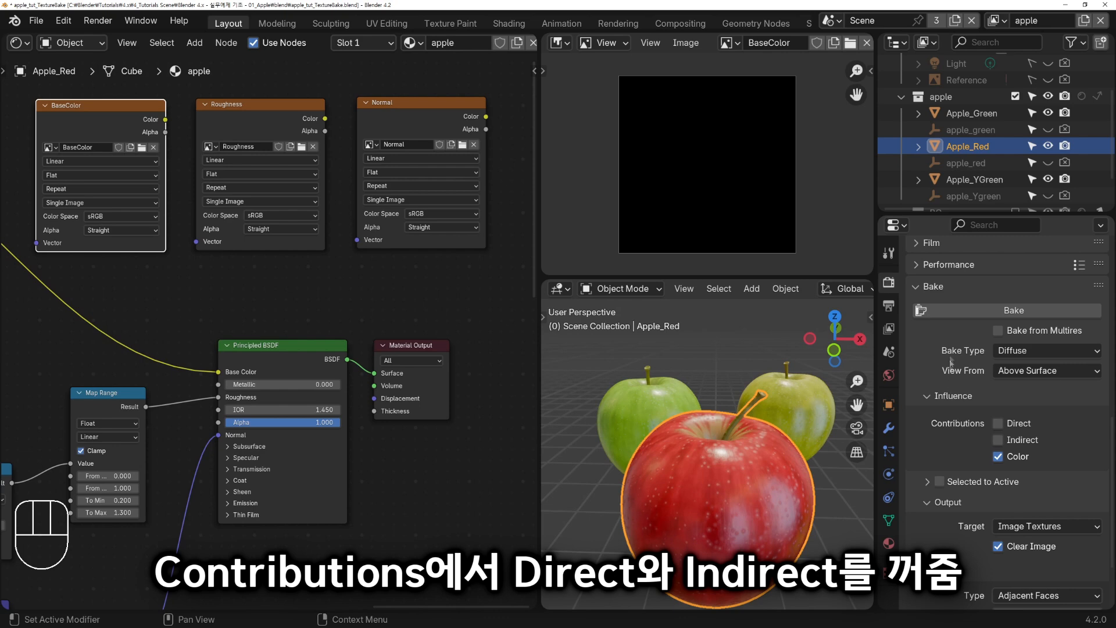
{"action": "left_click", "coordinate": [962, 311]}
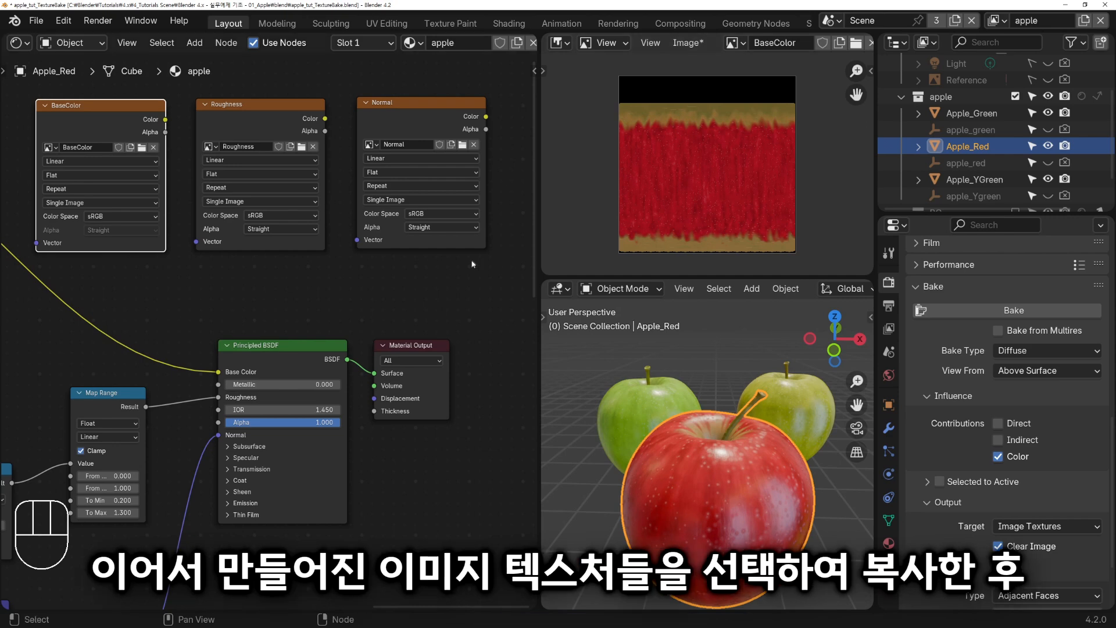
Copy the BaseColor, Roughness and Normal image texture nodes from the apple material
{"action": "left_click_drag", "start_coordinate": [485, 263], "coordinate": [97, 106]}
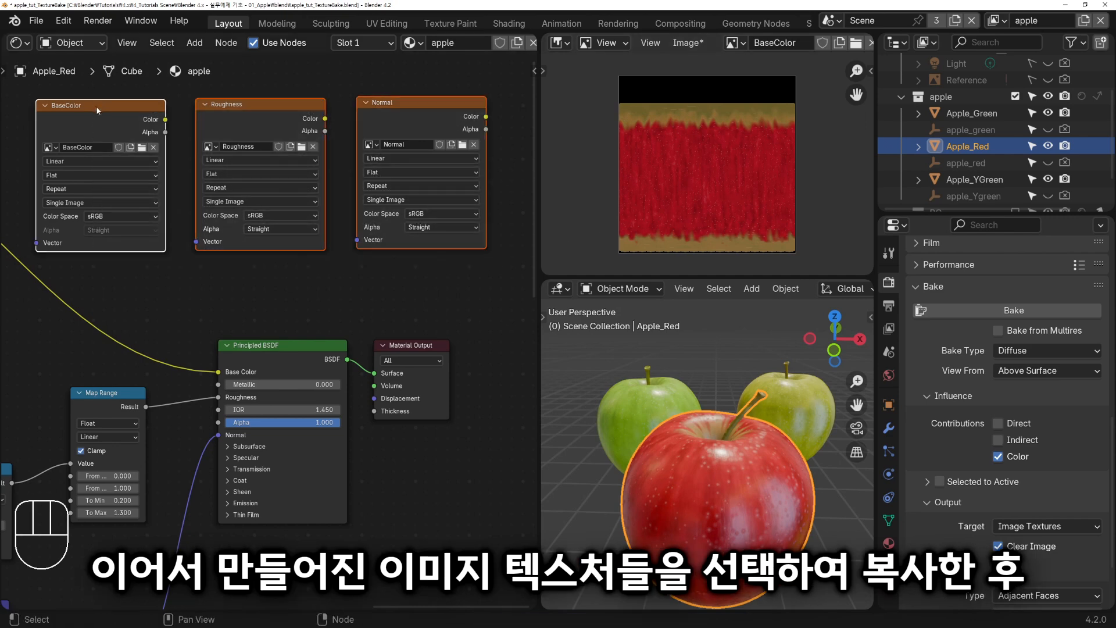
{"action": "right_click", "coordinate": [97, 106]}
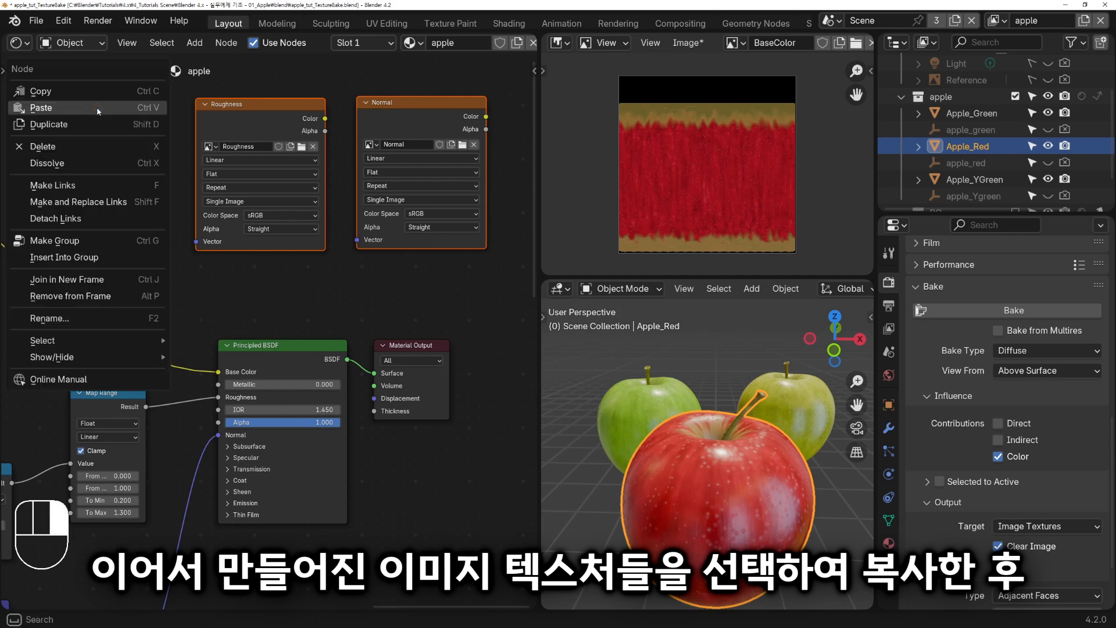
{"action": "left_click", "coordinate": [91, 93]}
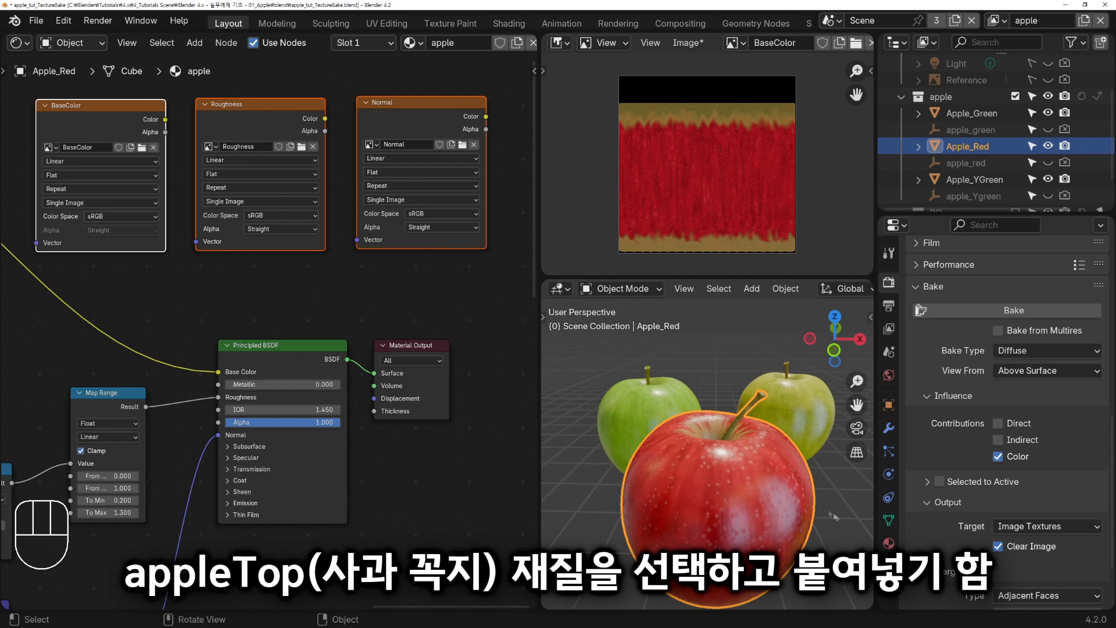
Paste the three copied texture nodes into the appleTop material and place them above its Principled BSDF and Material Output nodes
{"action": "left_click", "coordinate": [888, 543]}
{"action": "scroll", "coordinate": [1031, 453], "scroll_direction": "up", "scroll_amount": 8}
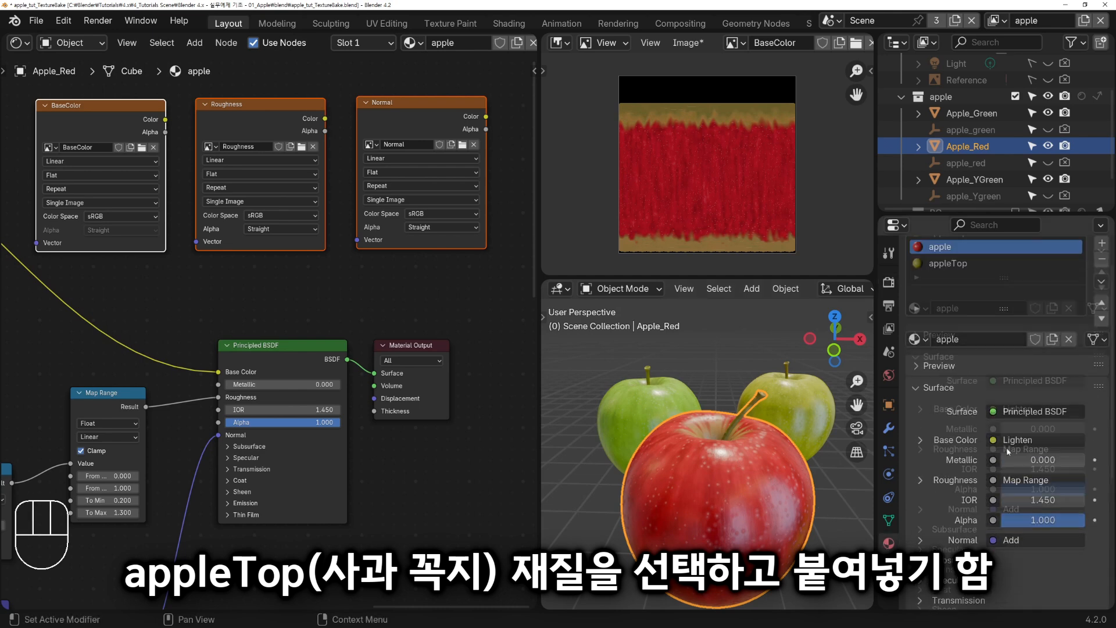
{"action": "left_click", "coordinate": [946, 300]}
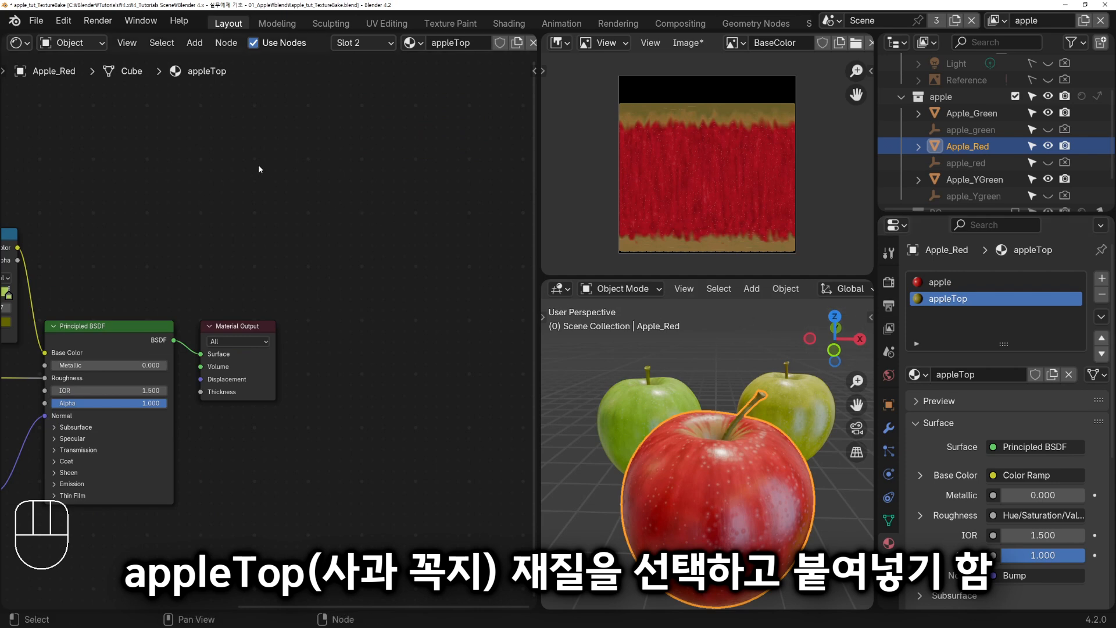
{"action": "right_click", "coordinate": [259, 169]}
{"action": "mouse_move", "coordinate": [260, 168]}
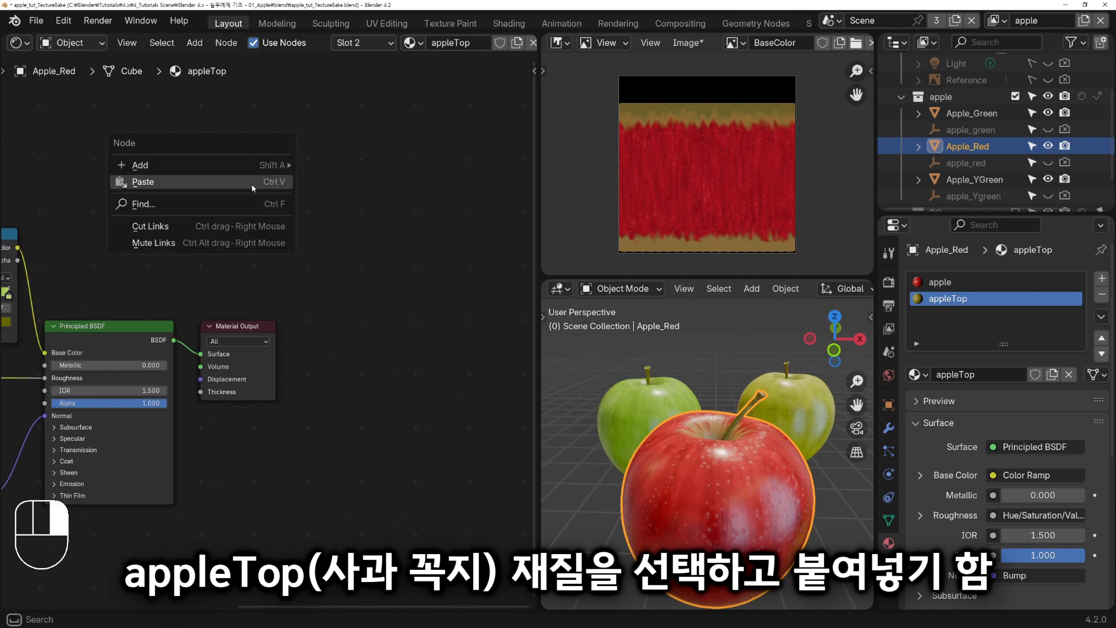
{"action": "left_click", "coordinate": [252, 183]}
{"action": "left_click_drag", "start_coordinate": [259, 129], "coordinate": [263, 111]}
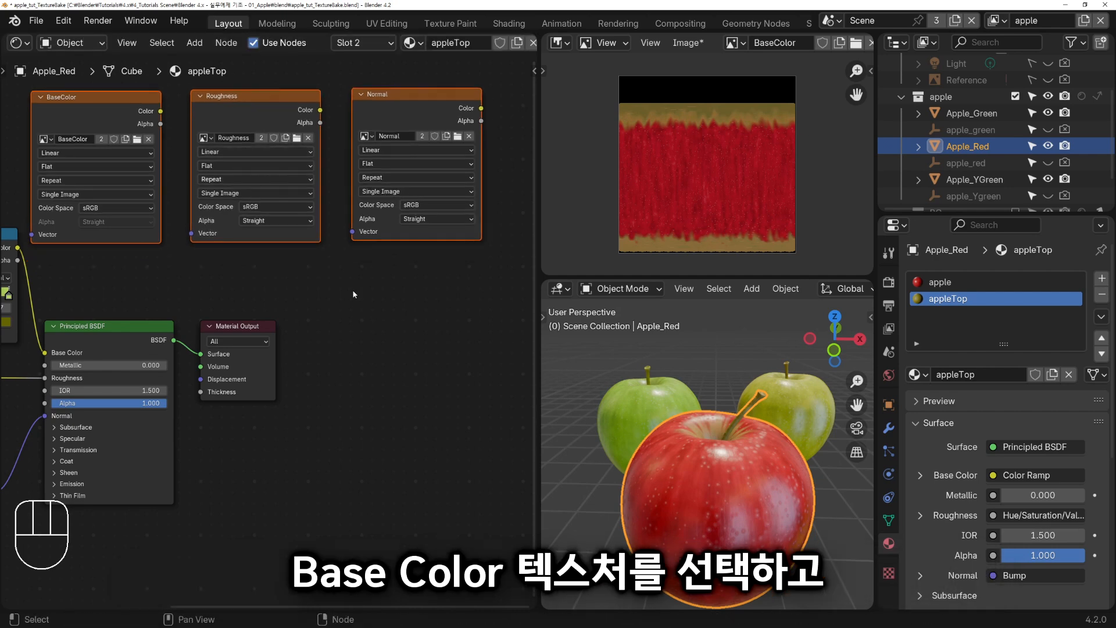
Bake the appleTop material's diffuse color into its BaseColor texture with the existing bake settings and save the image
{"action": "left_click", "coordinate": [87, 99]}
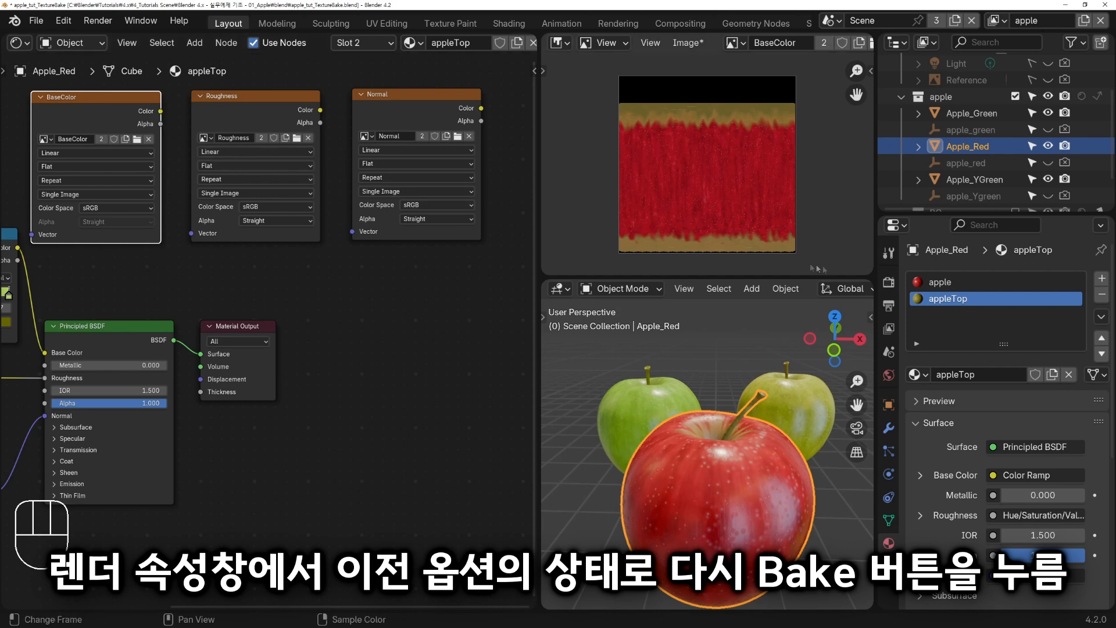
{"action": "left_click", "coordinate": [889, 283]}
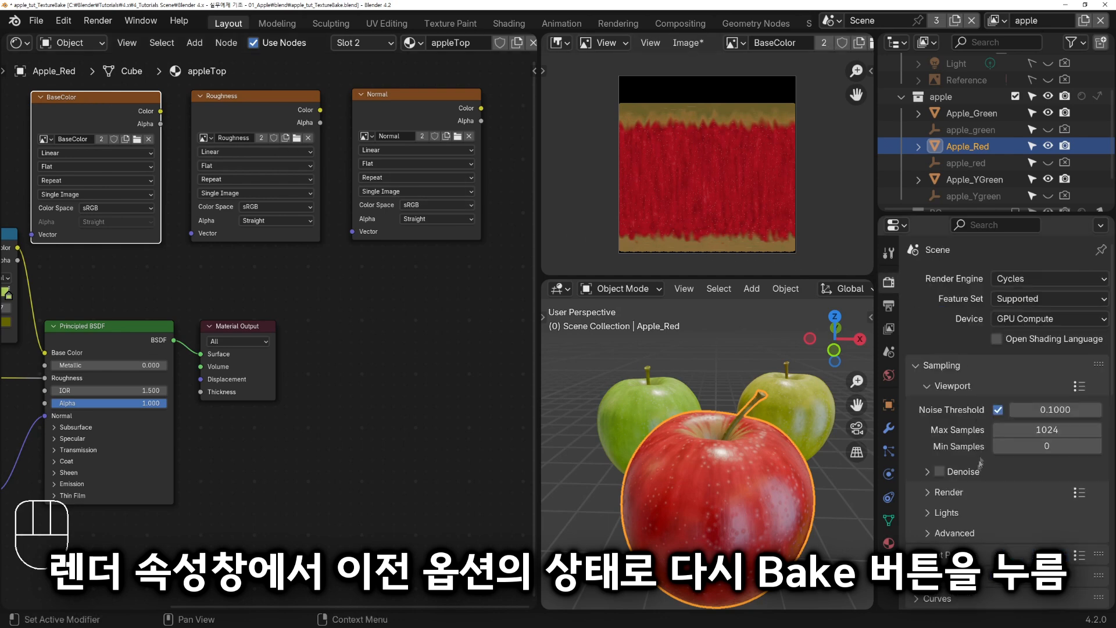
{"action": "scroll", "coordinate": [971, 478], "scroll_direction": "down", "scroll_amount": 15}
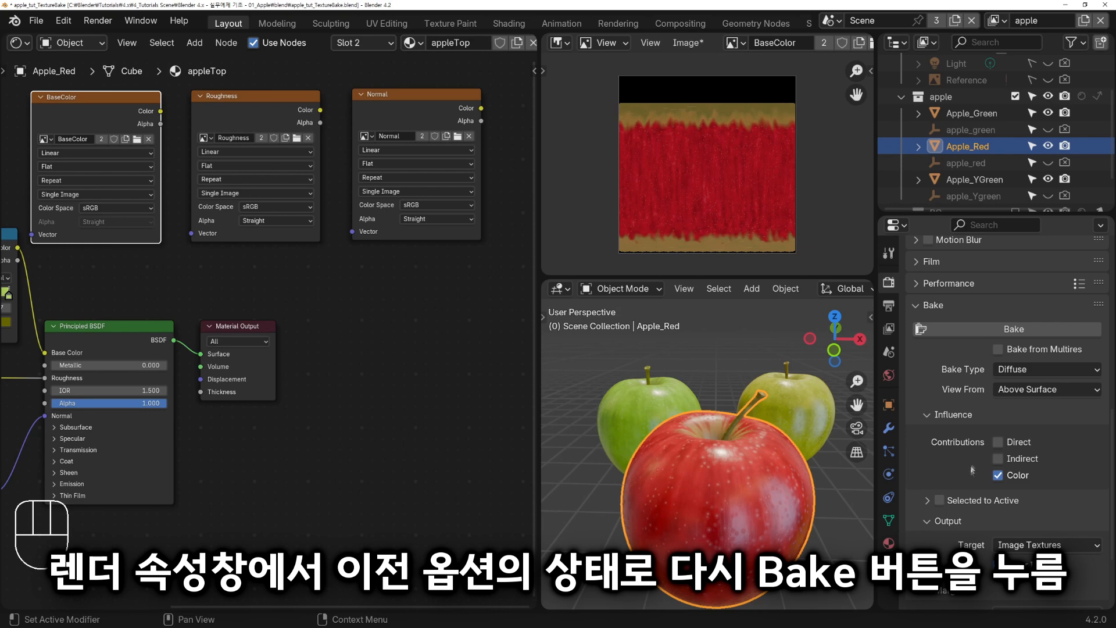
{"action": "left_click", "coordinate": [957, 327]}
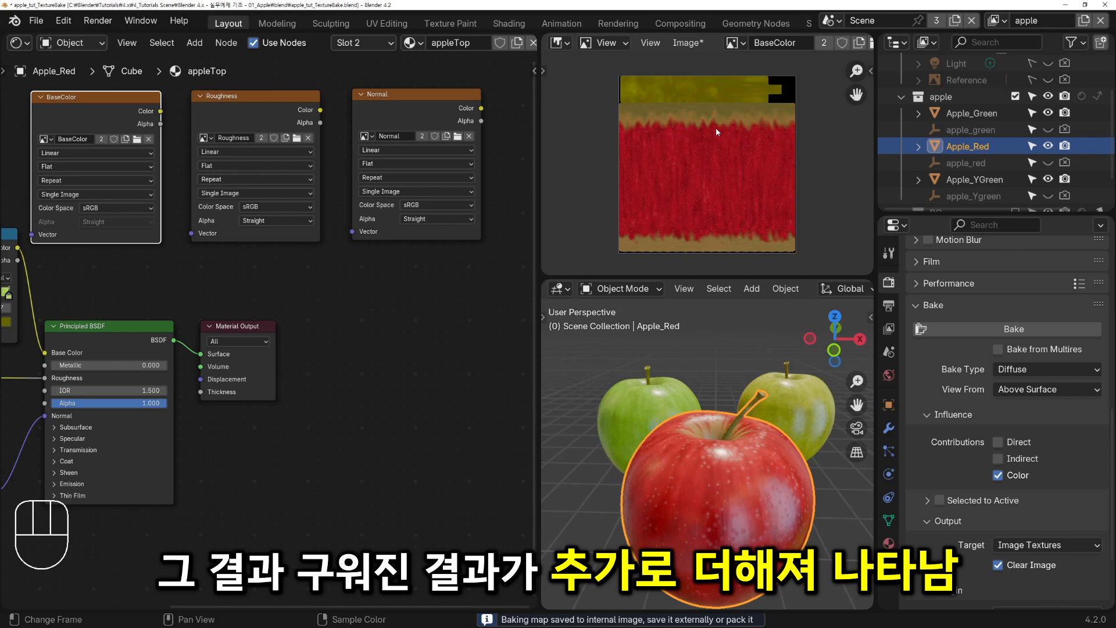
{"action": "left_click", "coordinate": [688, 43]}
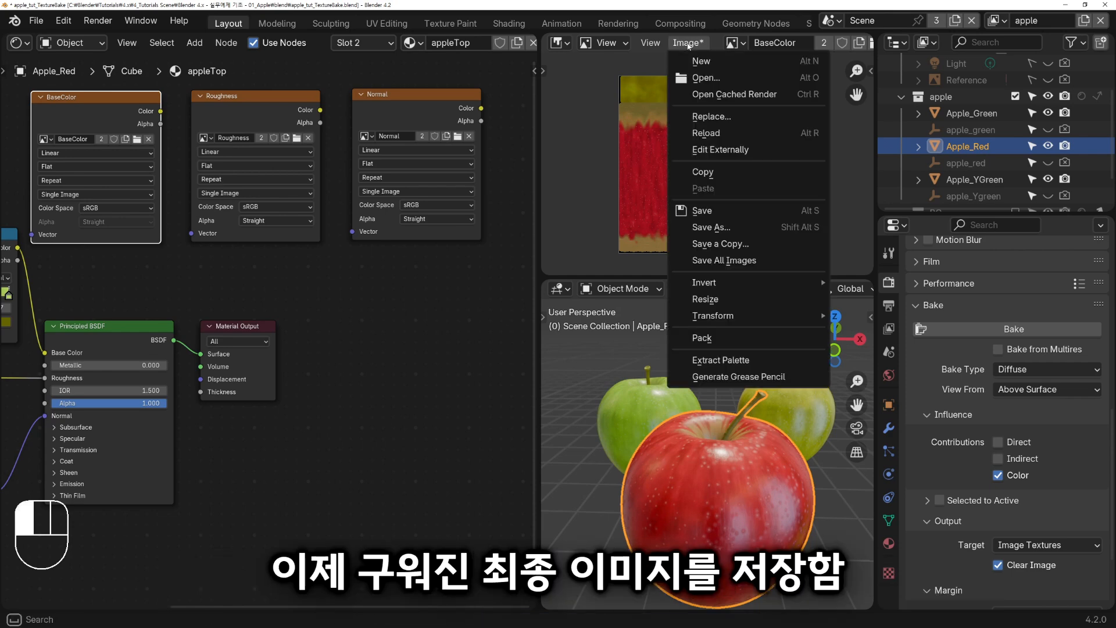
{"action": "left_click", "coordinate": [723, 209]}
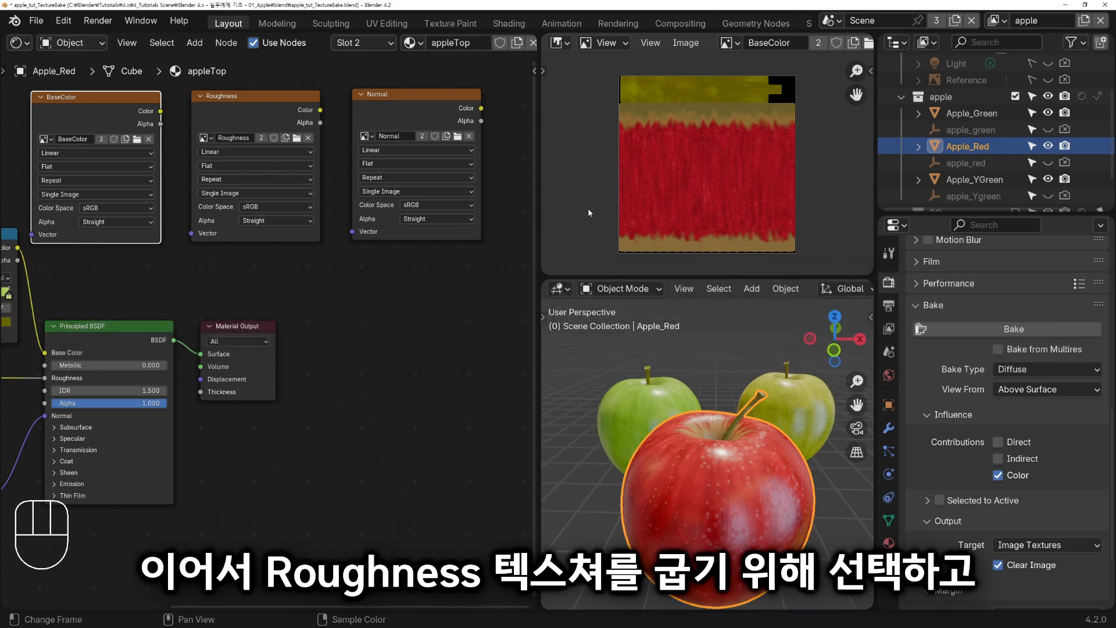
Select appleTop's Roughness texture node, set the bake type to Roughness, and bake
{"action": "left_click", "coordinate": [254, 96]}
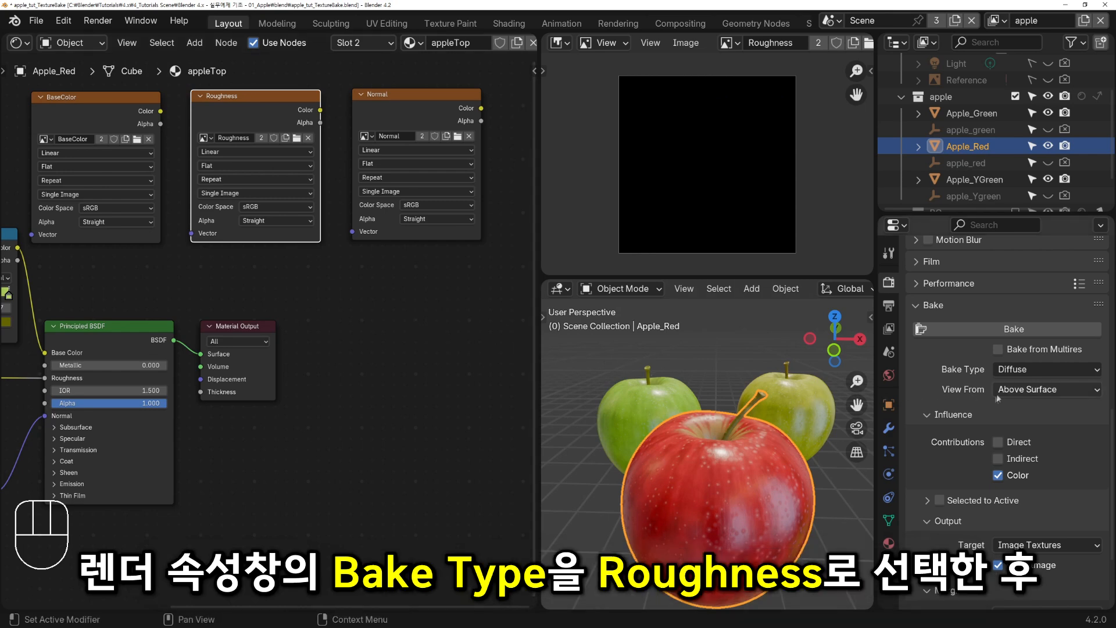
{"action": "left_click", "coordinate": [1009, 374]}
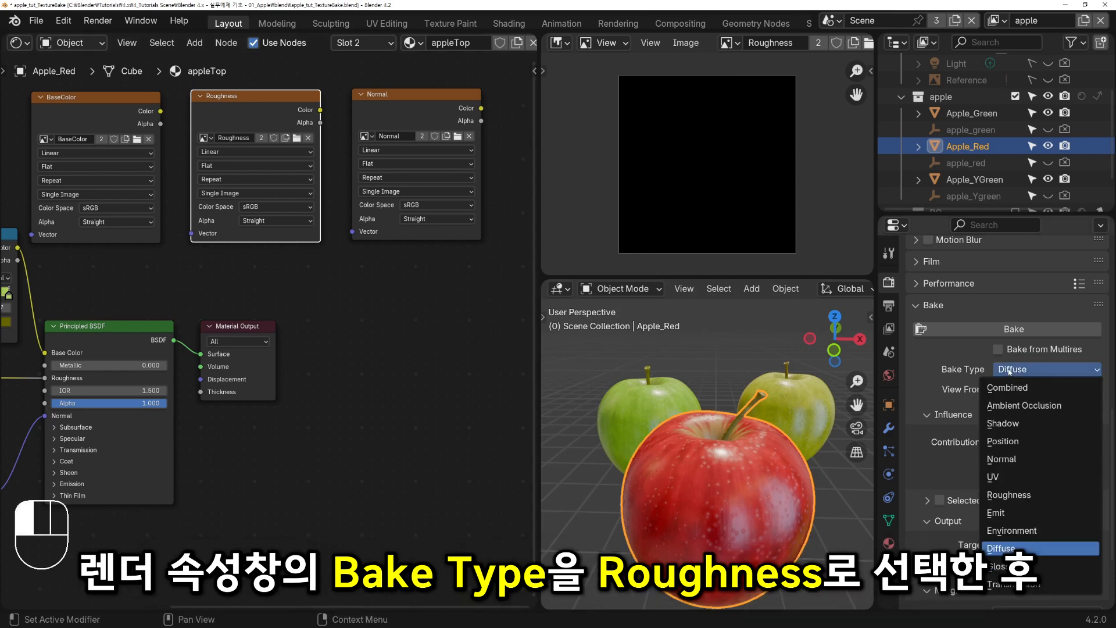
{"action": "left_click", "coordinate": [1019, 495]}
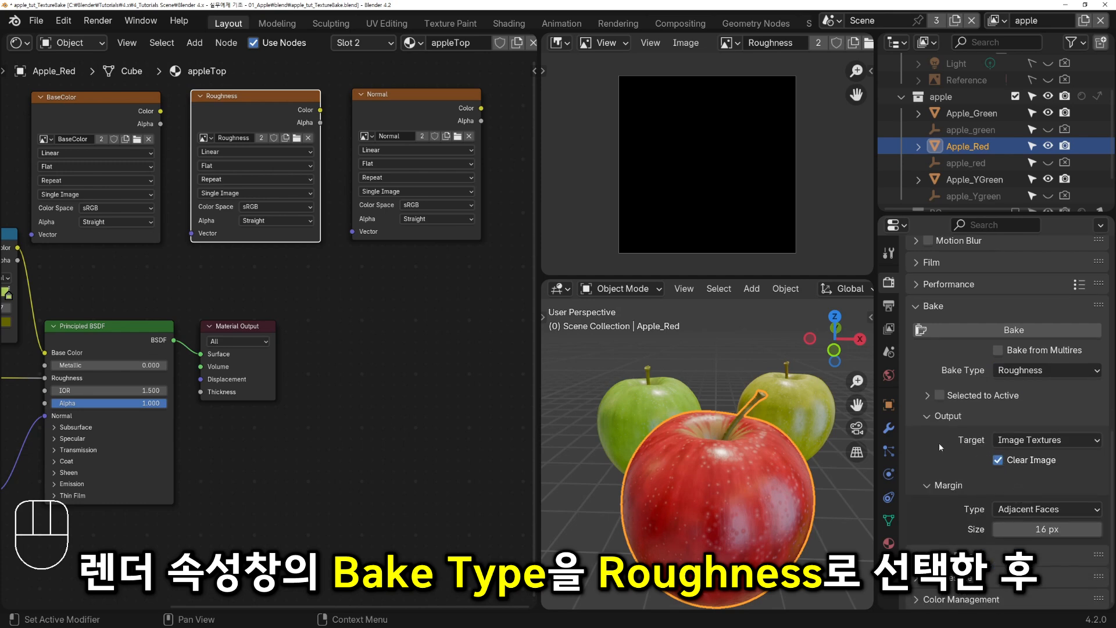
{"action": "left_click", "coordinate": [944, 329]}
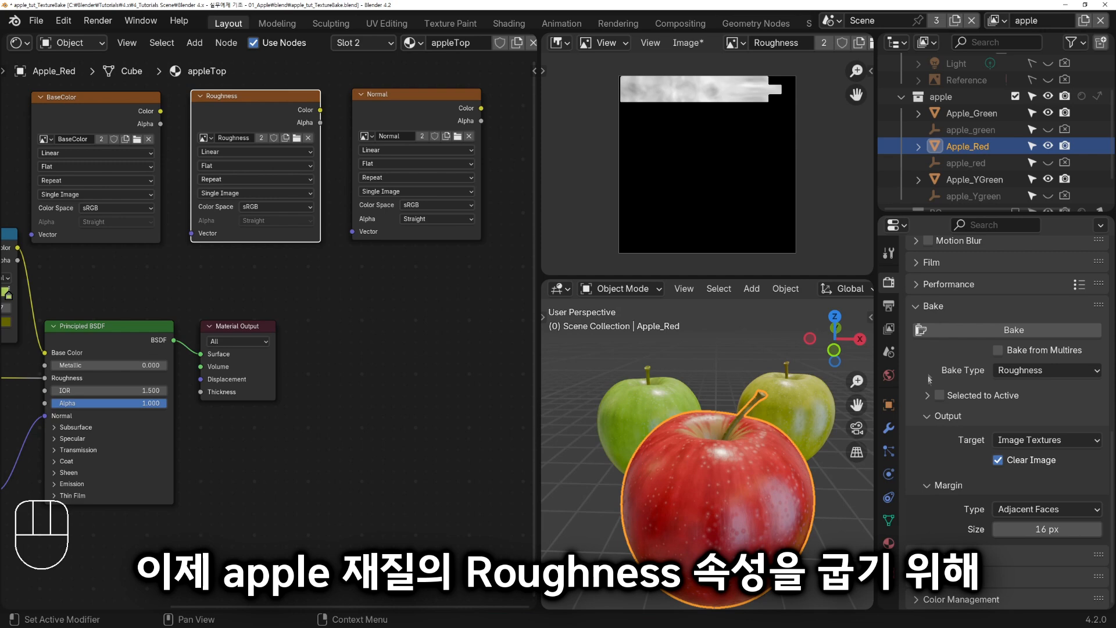
Bake the apple material's roughness into its Roughness texture node and save the Roughness image
{"action": "left_click", "coordinate": [889, 543]}
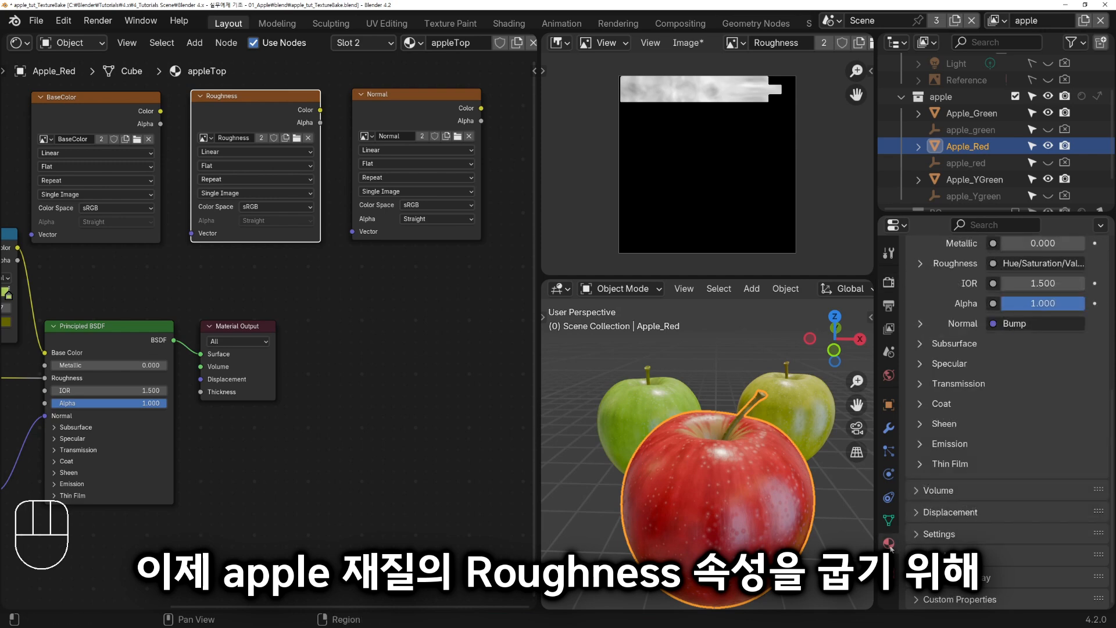
{"action": "scroll", "coordinate": [951, 493], "scroll_direction": "up", "scroll_amount": 8}
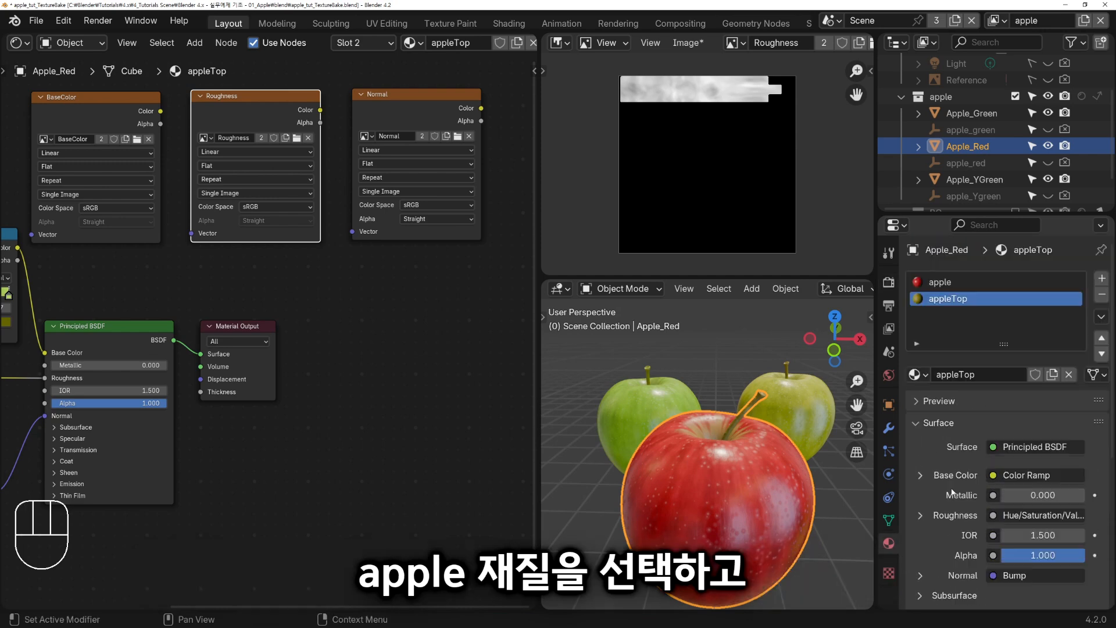
{"action": "left_click", "coordinate": [933, 283]}
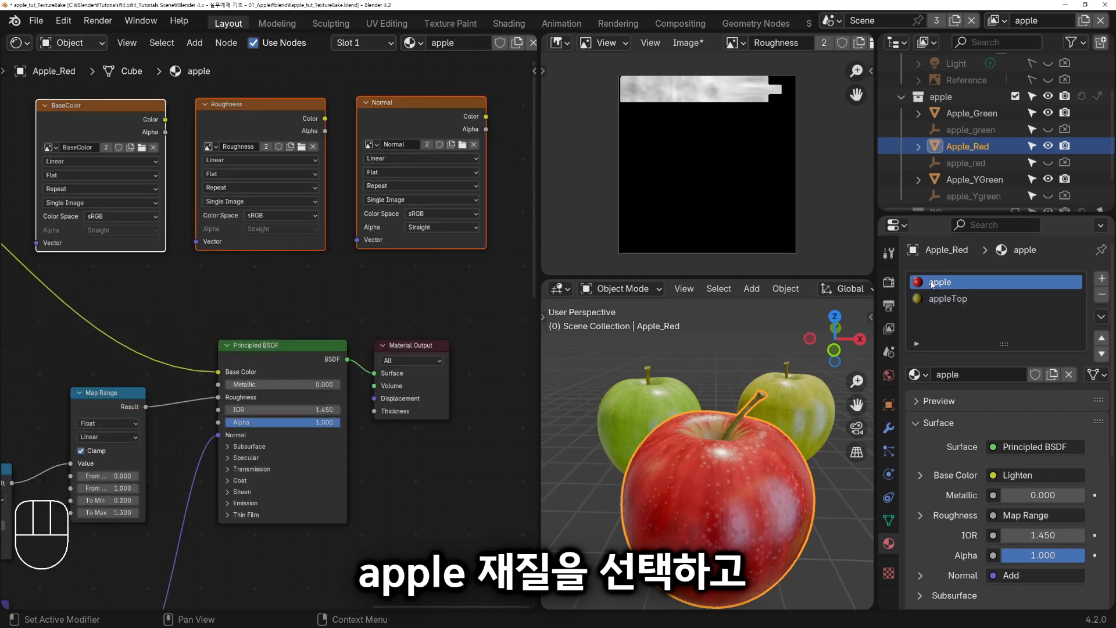
{"action": "left_click", "coordinate": [264, 106]}
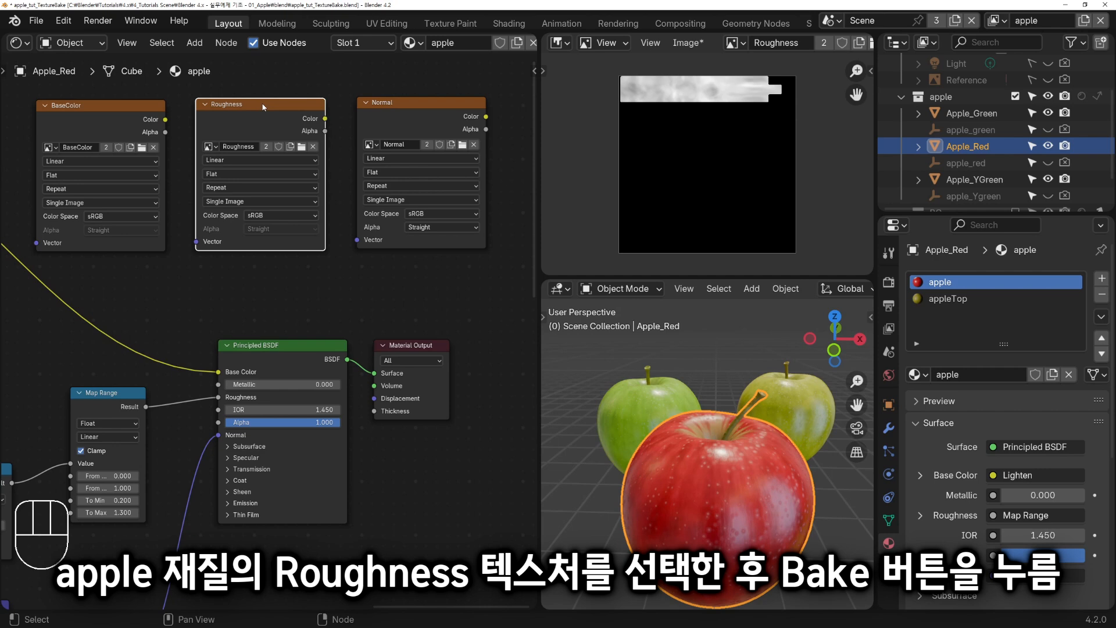
{"action": "left_click", "coordinate": [891, 285]}
{"action": "scroll", "coordinate": [950, 422], "scroll_direction": "down", "scroll_amount": 15}
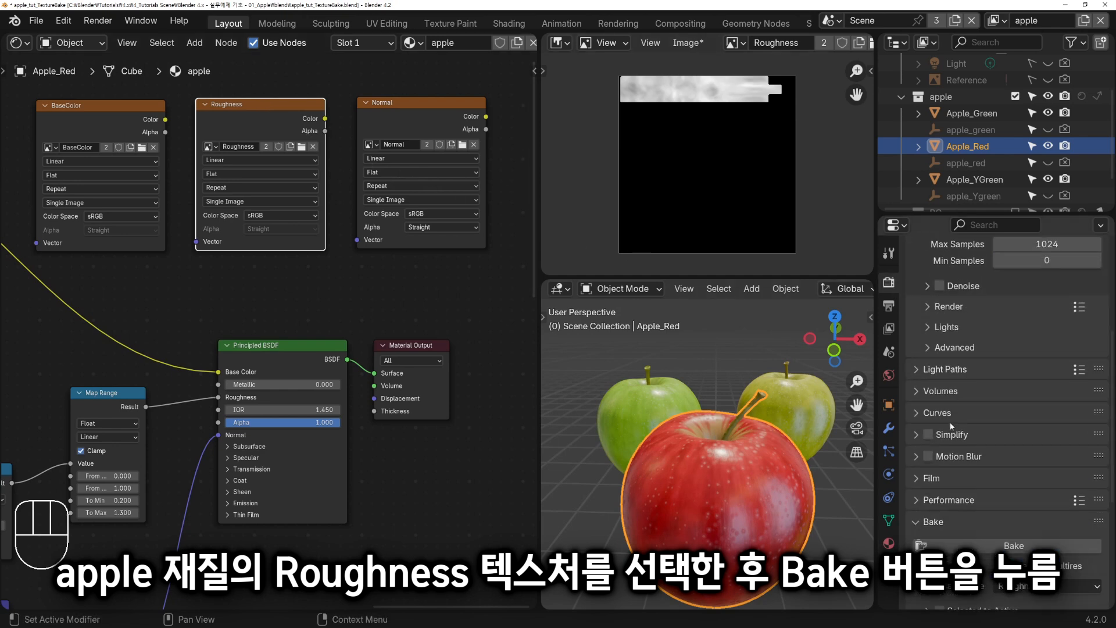
{"action": "left_click", "coordinate": [937, 328]}
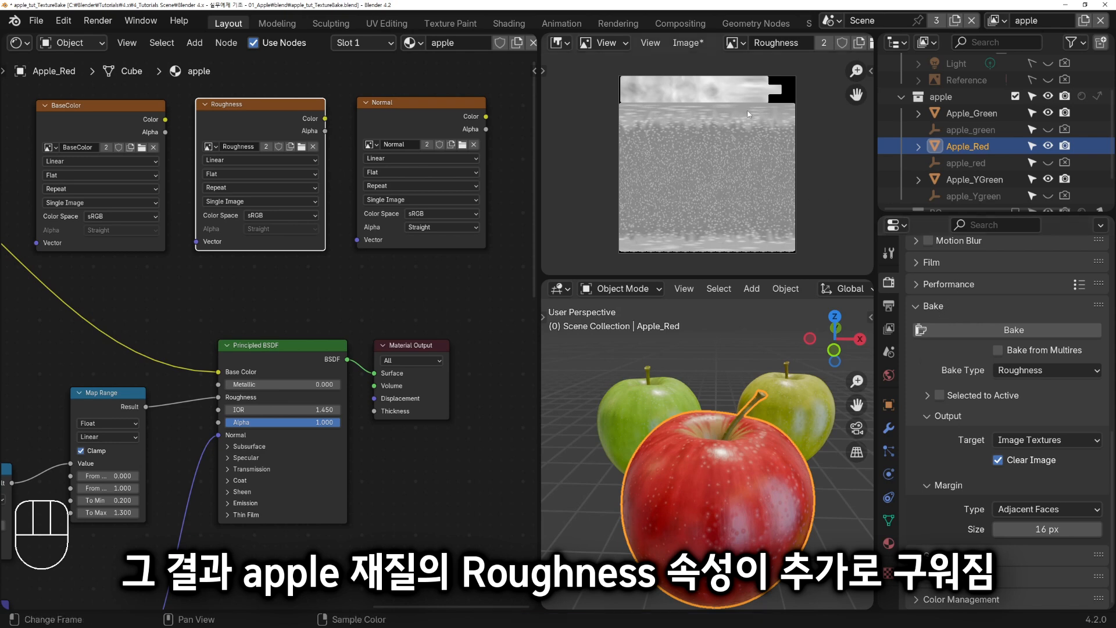
{"action": "left_click", "coordinate": [690, 43]}
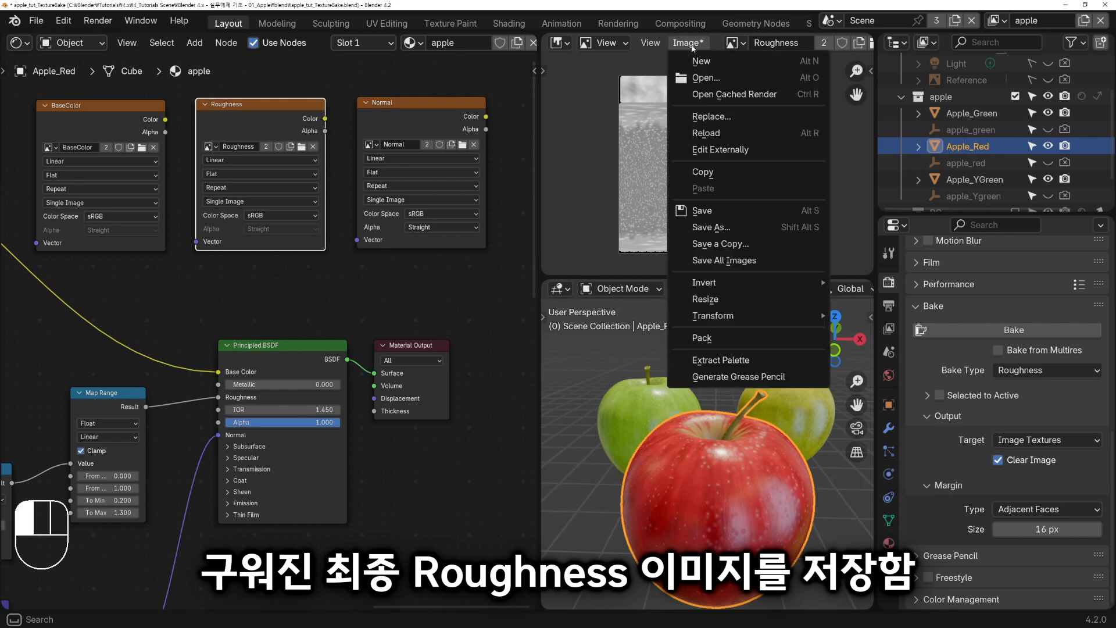
{"action": "left_click", "coordinate": [723, 210]}
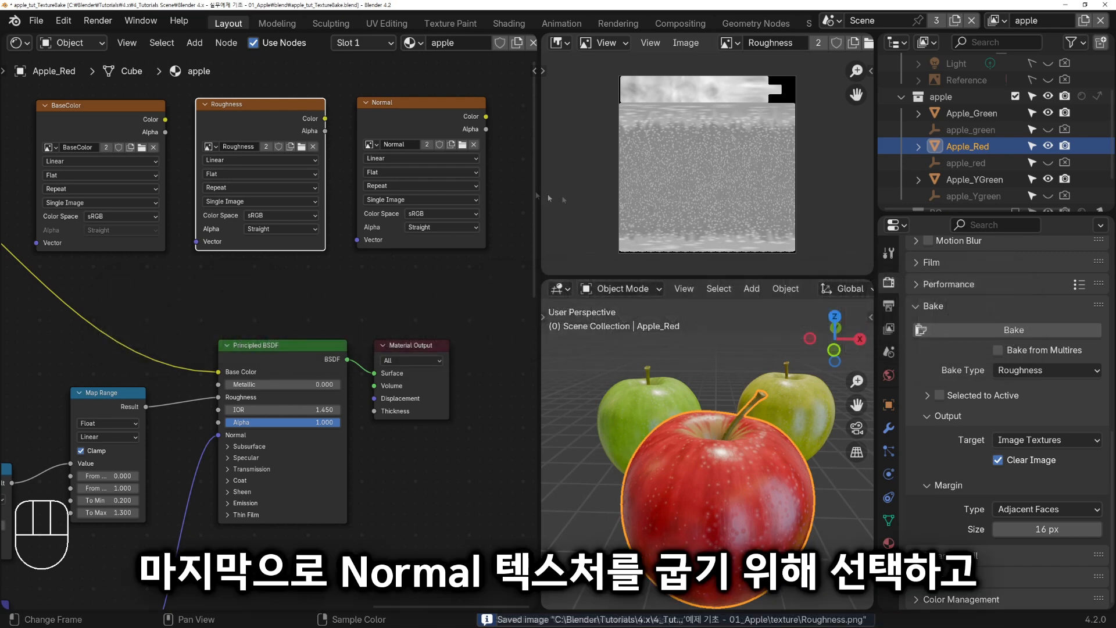
Select the apple material's Normal texture node, set the bake type to Normal, and bake
{"action": "left_click", "coordinate": [400, 111]}
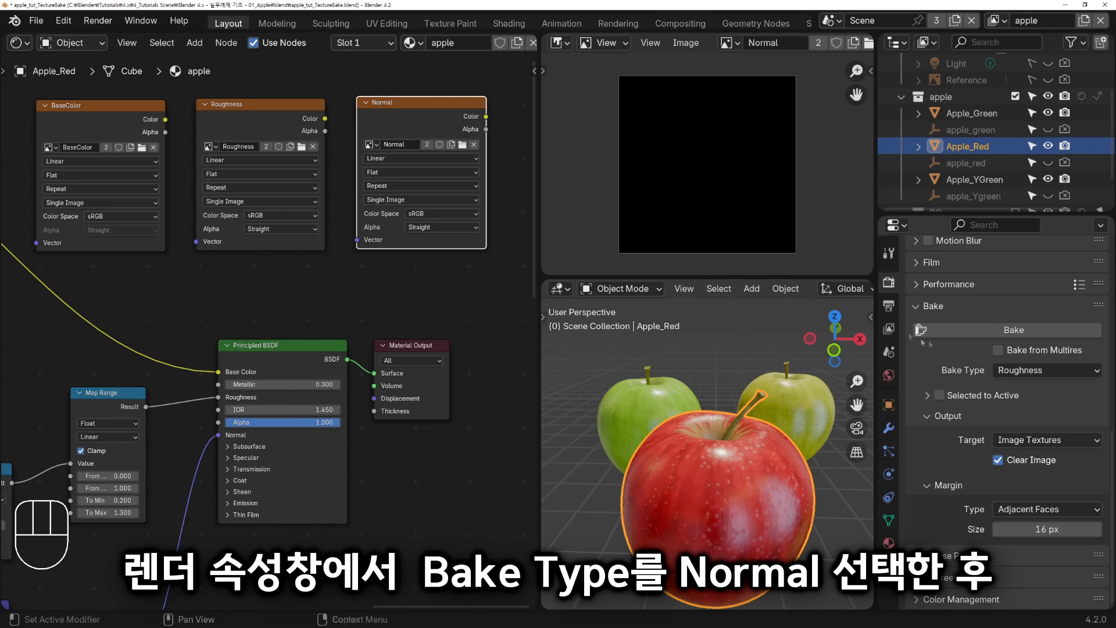
{"action": "left_click", "coordinate": [1018, 370]}
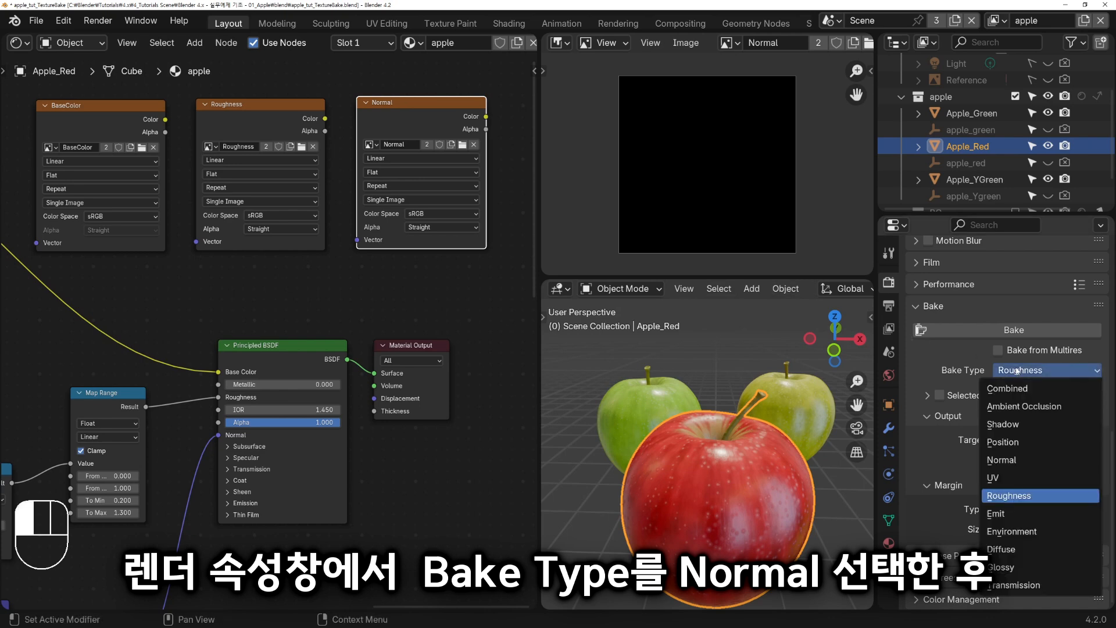
{"action": "left_click", "coordinate": [984, 459]}
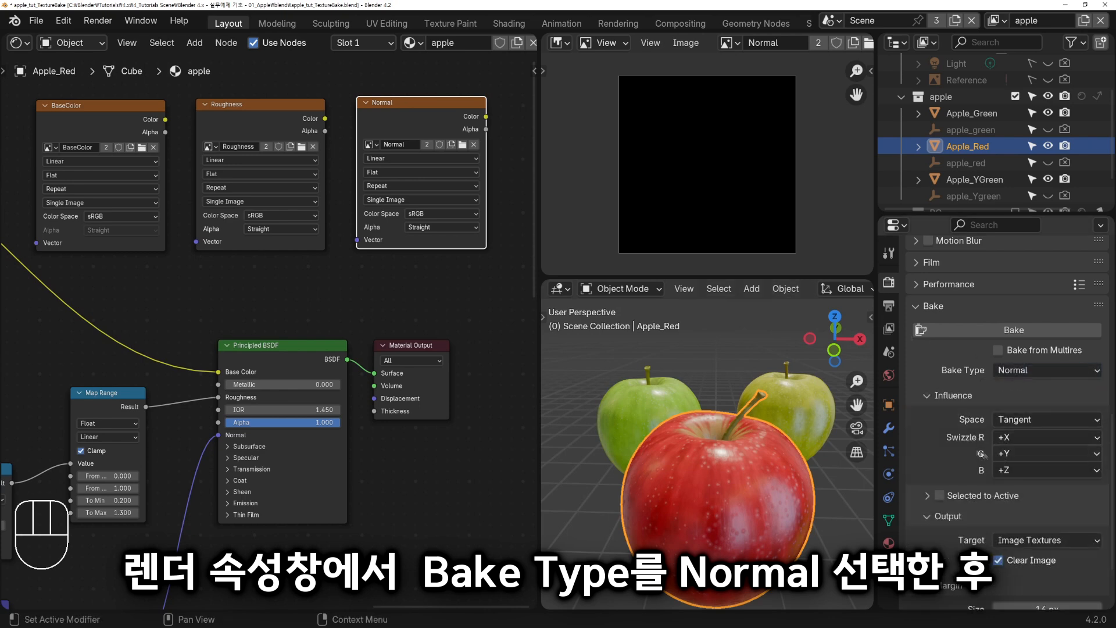
{"action": "left_click", "coordinate": [933, 330]}
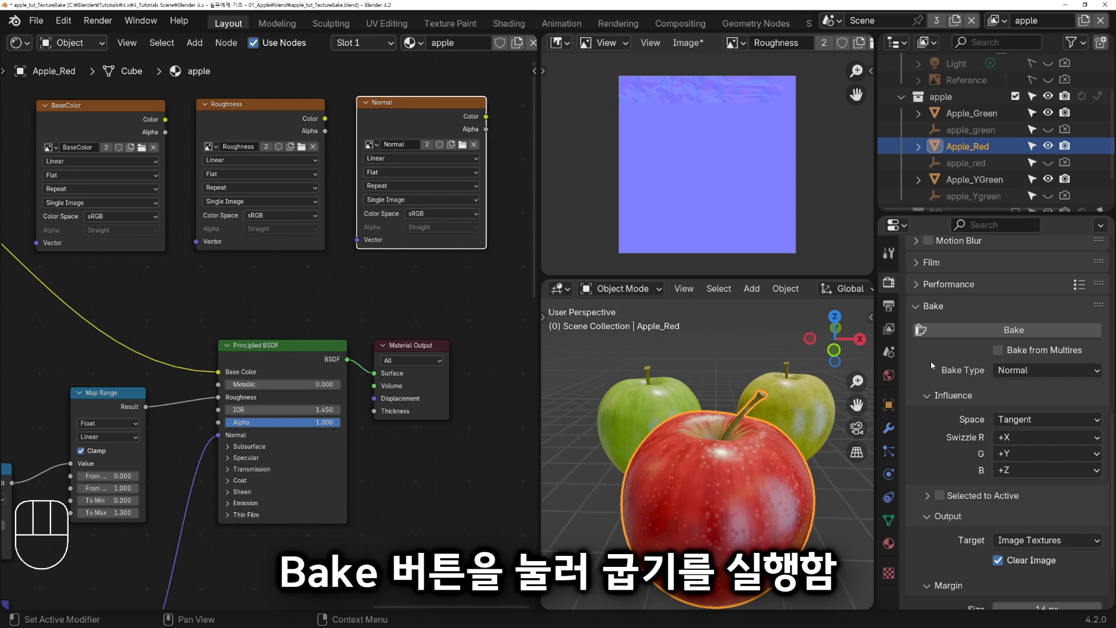
Select the appleTop material's Normal texture node and bake its normals with the existing bake settings
{"action": "left_click", "coordinate": [889, 543]}
{"action": "scroll", "coordinate": [949, 510], "scroll_direction": "up", "scroll_amount": 8}
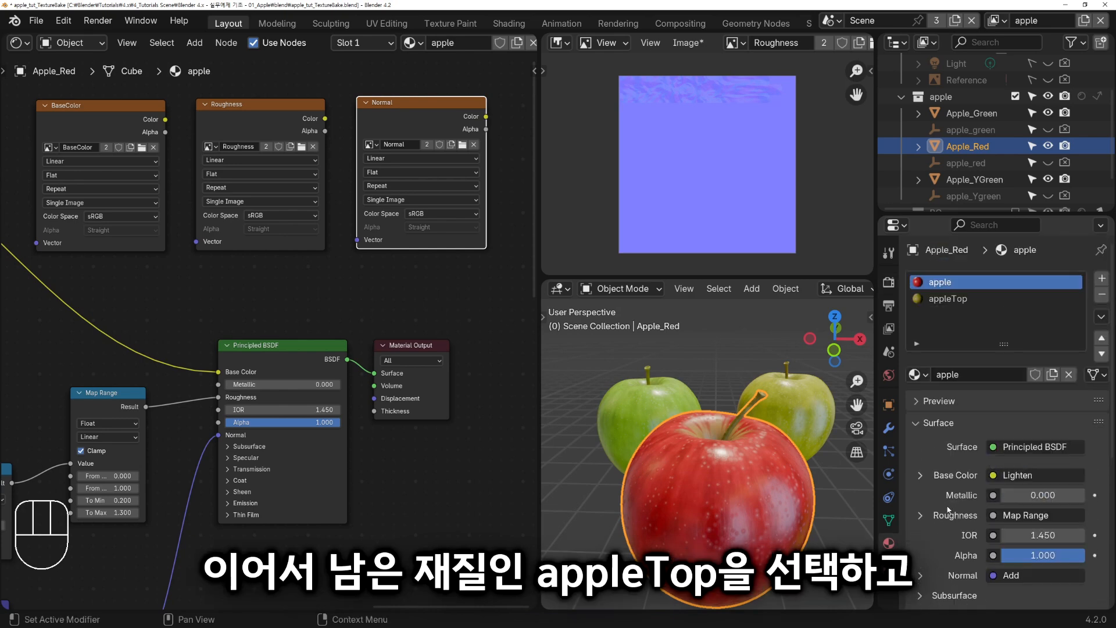
{"action": "left_click", "coordinate": [939, 299]}
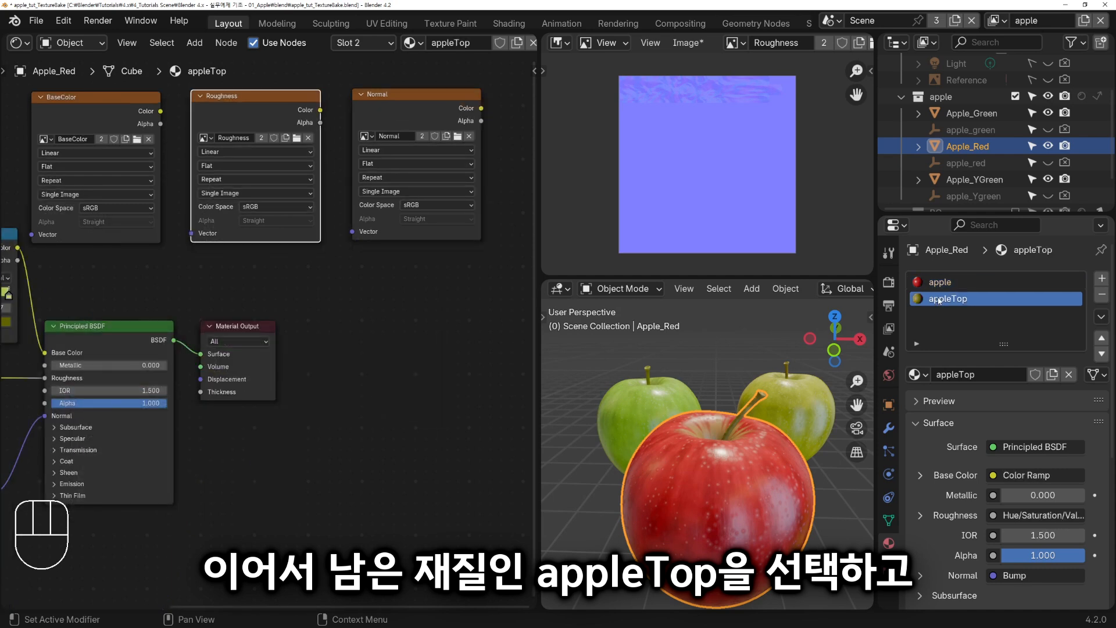
{"action": "left_click", "coordinate": [404, 99]}
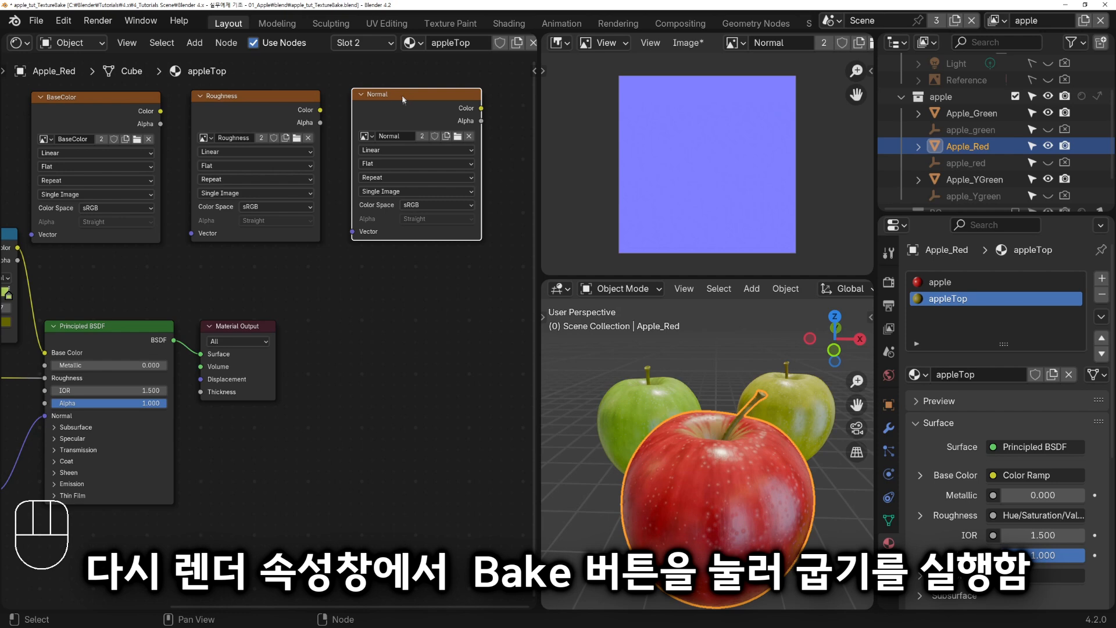
{"action": "left_click", "coordinate": [888, 283]}
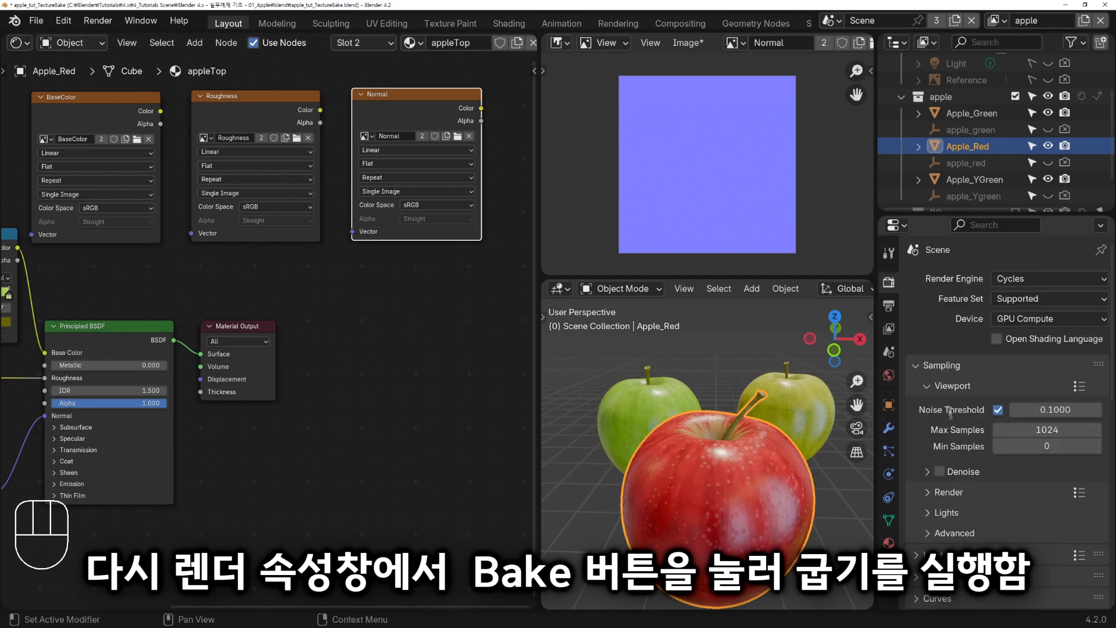
{"action": "scroll", "coordinate": [954, 459], "scroll_direction": "down", "scroll_amount": 15}
{"action": "scroll", "coordinate": [953, 458], "scroll_direction": "down", "scroll_amount": 8}
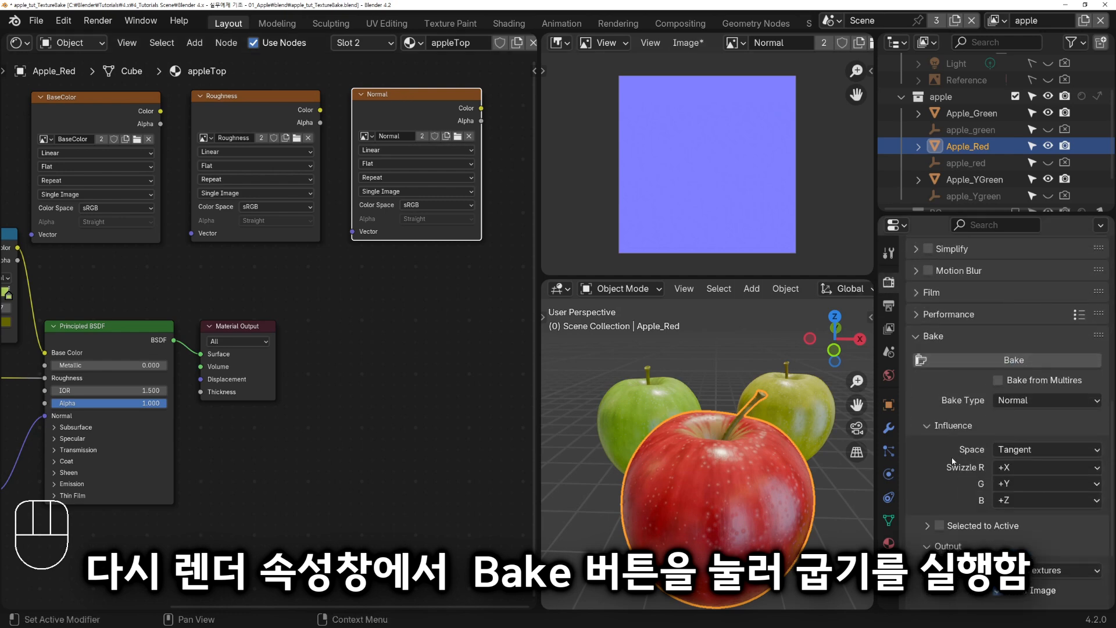
{"action": "left_click", "coordinate": [957, 358]}
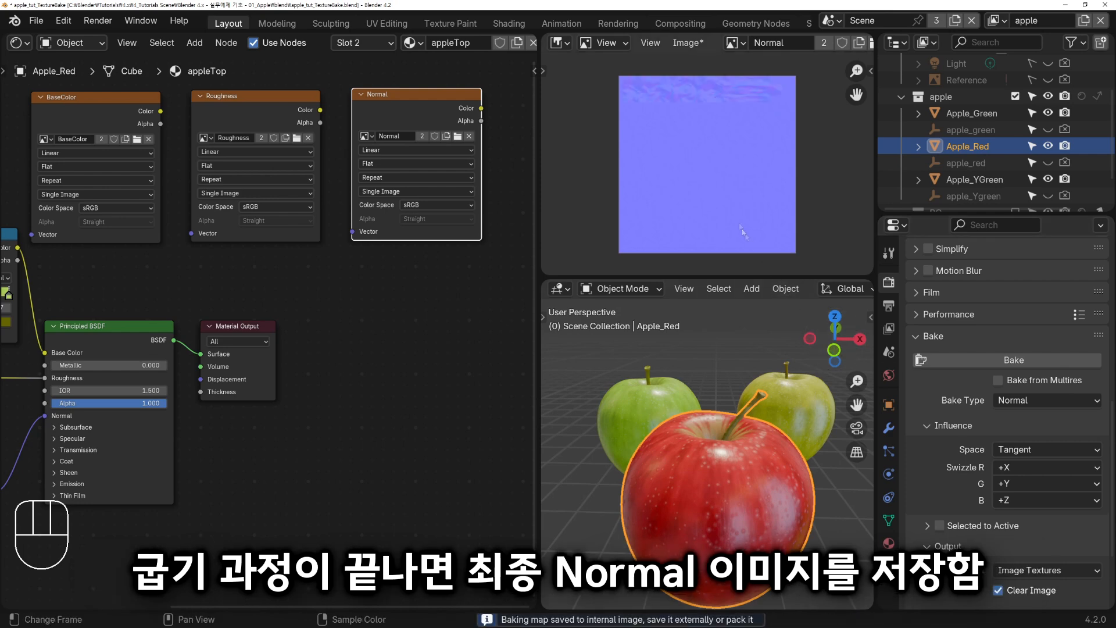
Save the baked Normal image and the Blender scene file
{"action": "left_click", "coordinate": [686, 43]}
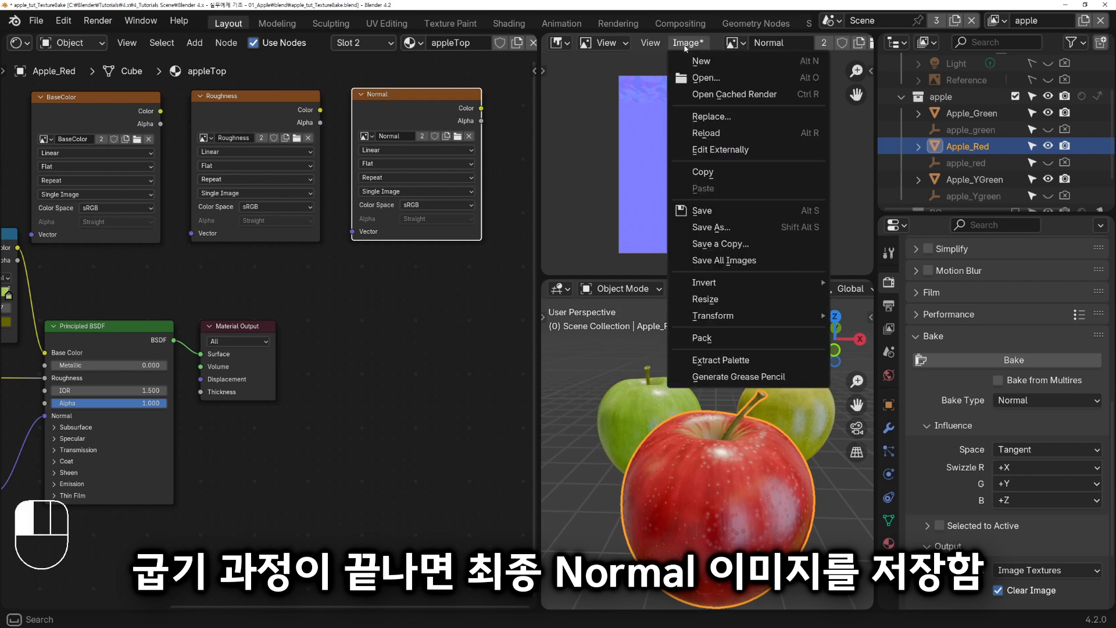
{"action": "left_click", "coordinate": [715, 212]}
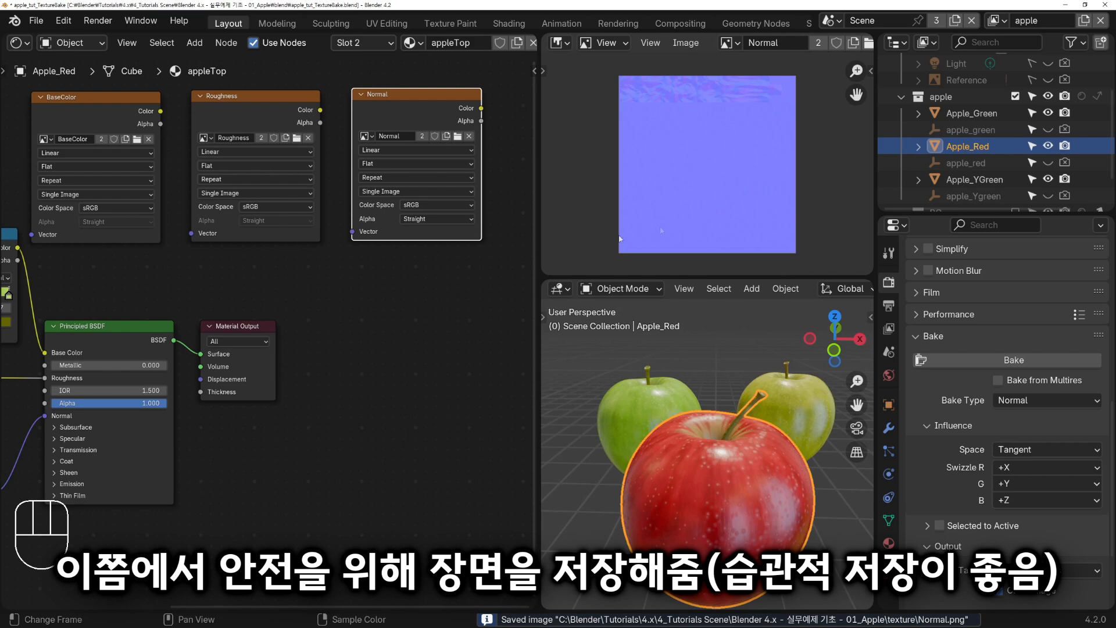
{"action": "key", "text": "ctrl+s"}
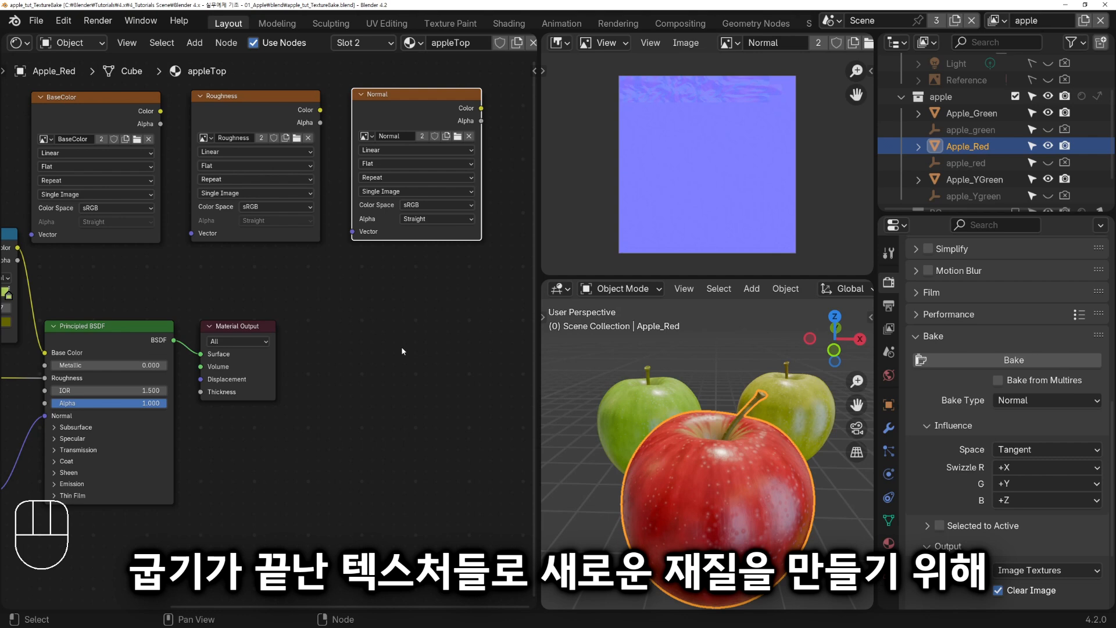
Add a new material slot to the red apple and create a material named appleBake in it
{"action": "left_click", "coordinate": [888, 542]}
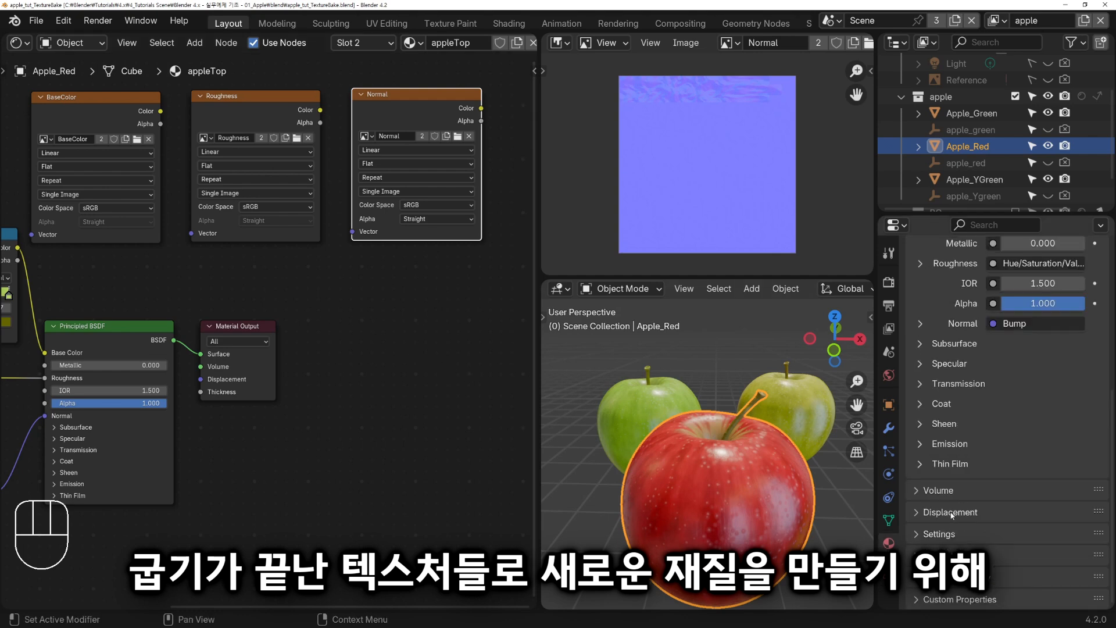
{"action": "scroll", "coordinate": [952, 514], "scroll_direction": "up", "scroll_amount": 10}
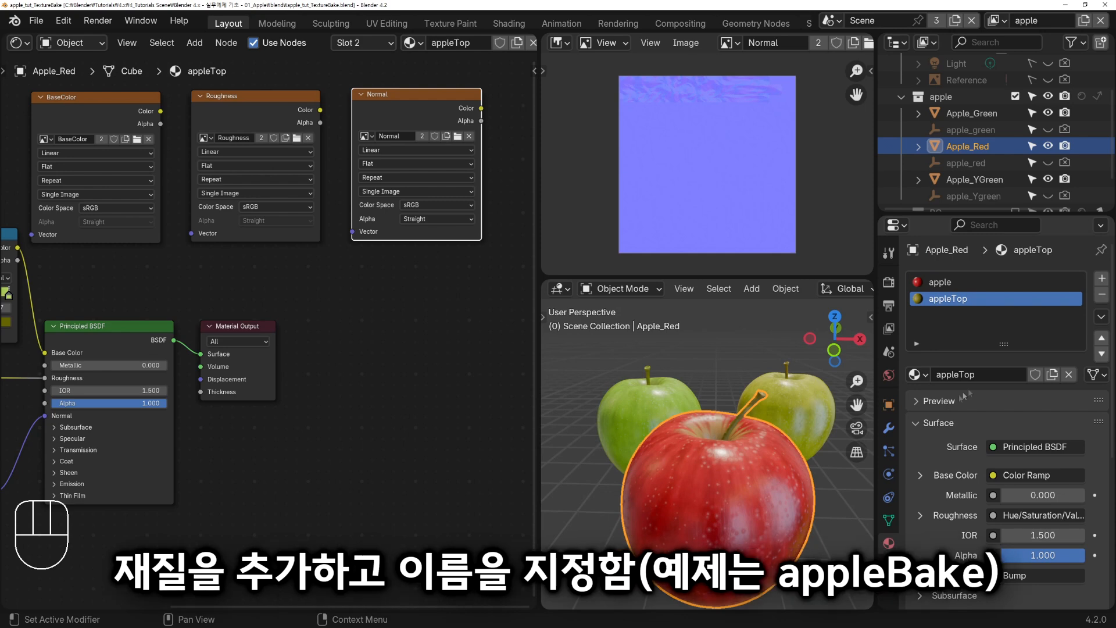
{"action": "left_click", "coordinate": [1101, 280]}
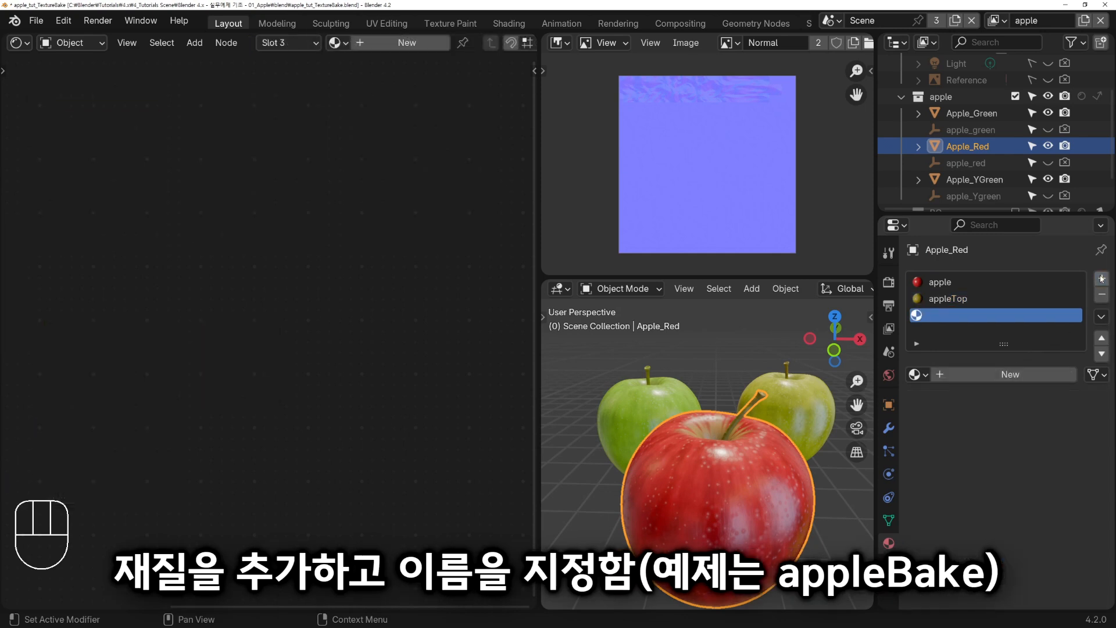
{"action": "left_click", "coordinate": [1037, 375]}
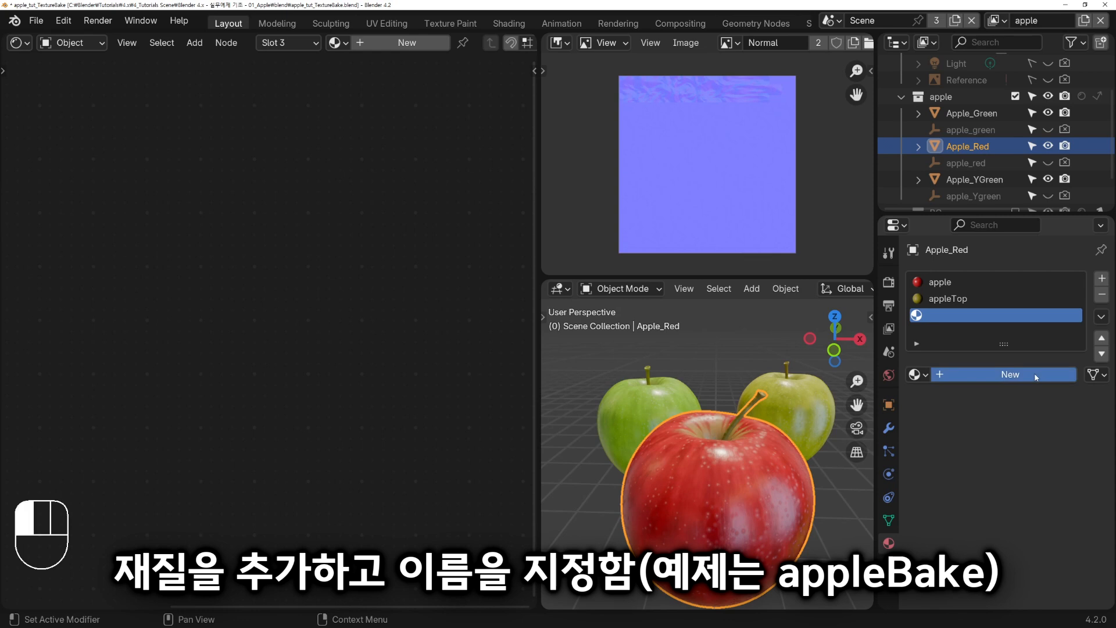
{"action": "double_click", "coordinate": [949, 314]}
{"action": "type", "text": "ap"}
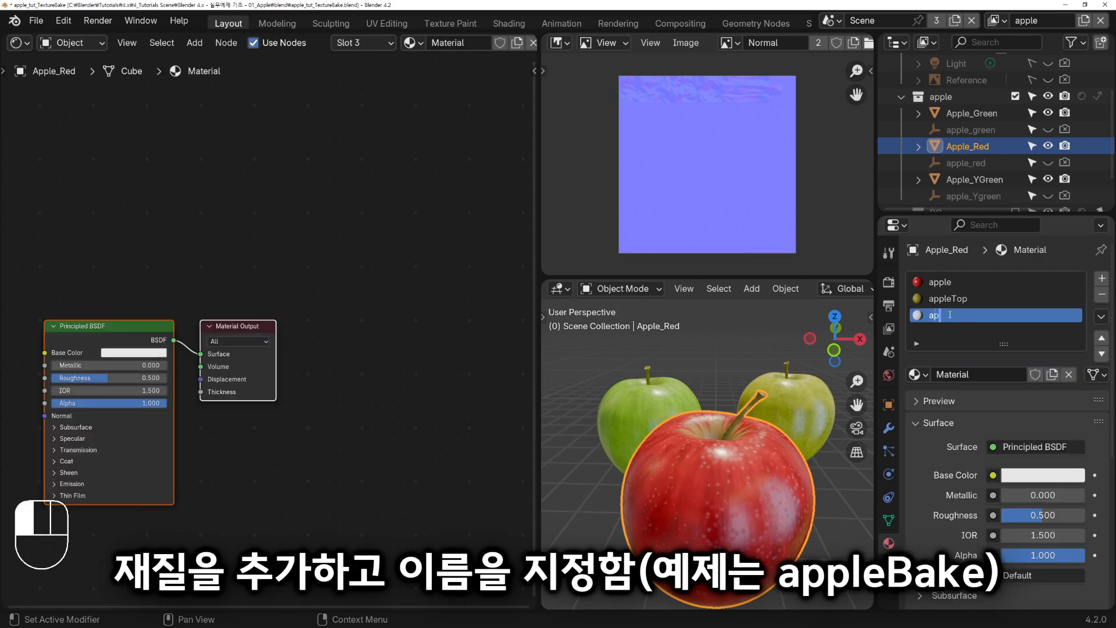
{"action": "type", "text": "pleBake"}
{"action": "key", "text": "Return"}
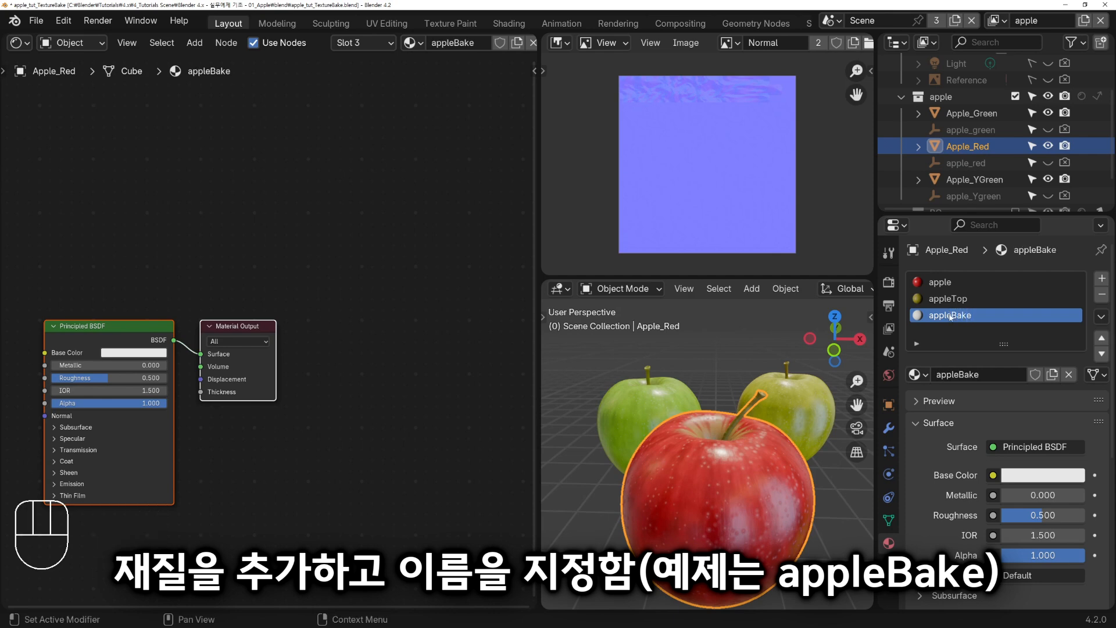
Copy the BaseColor, Roughness and Normal texture nodes from appleTop and paste them into the appleBake material
{"action": "left_click", "coordinate": [946, 300]}
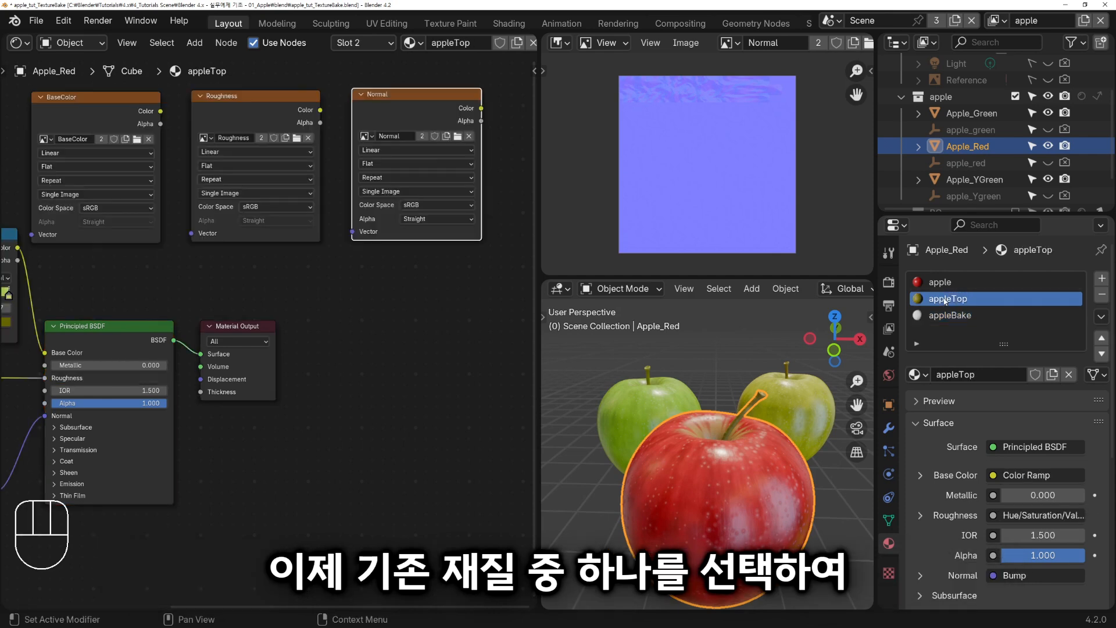
{"action": "left_click_drag", "start_coordinate": [429, 263], "coordinate": [94, 88]}
{"action": "right_click", "coordinate": [113, 100]}
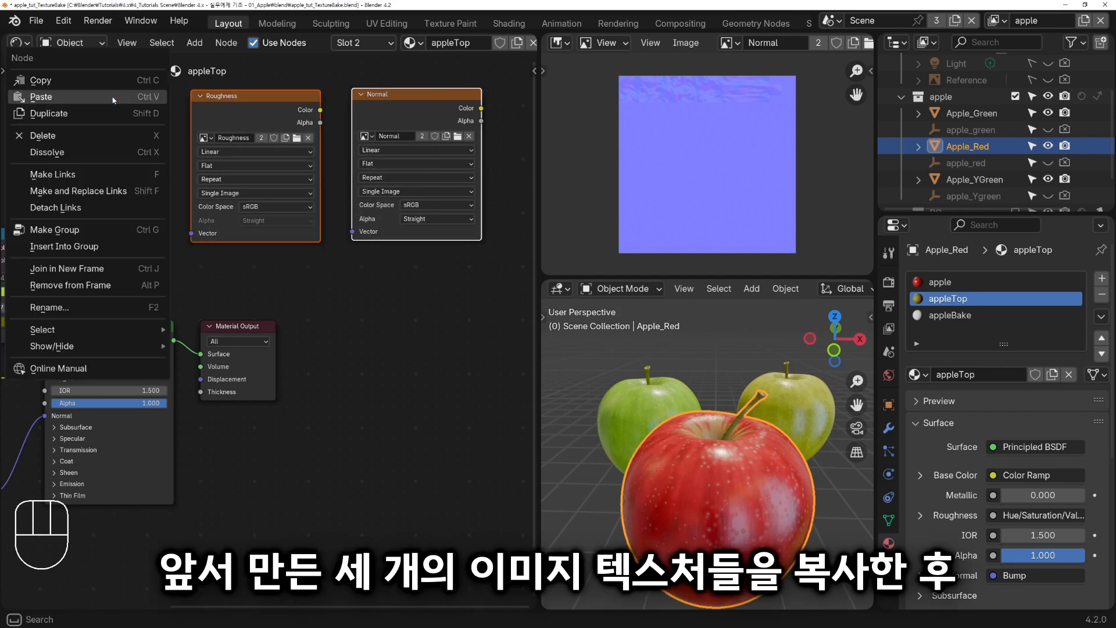
{"action": "left_click", "coordinate": [109, 84]}
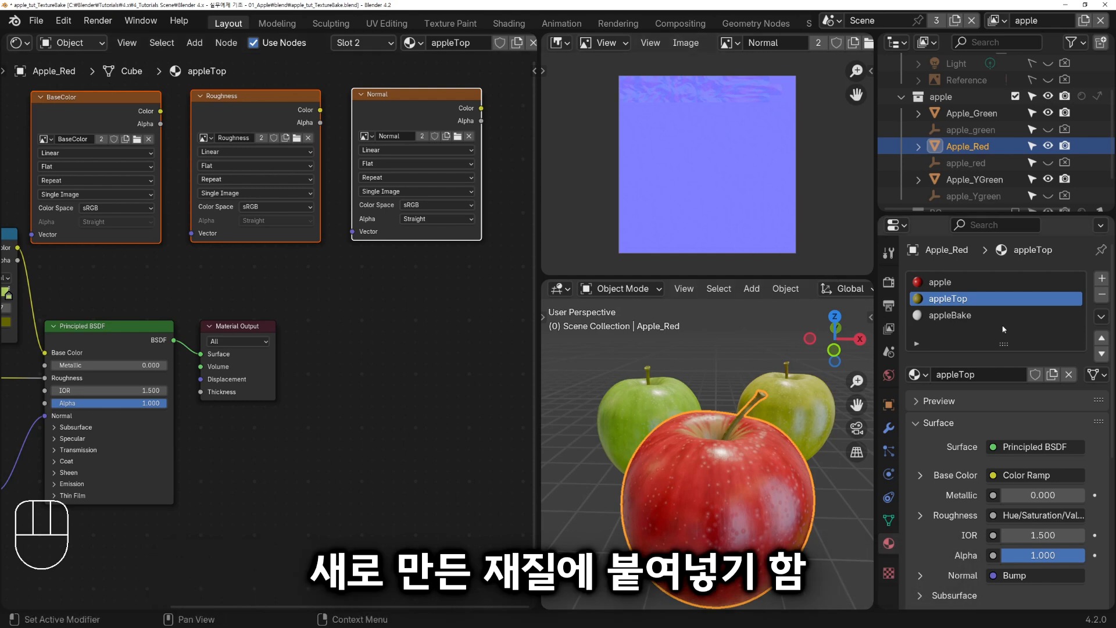
{"action": "left_click", "coordinate": [964, 317]}
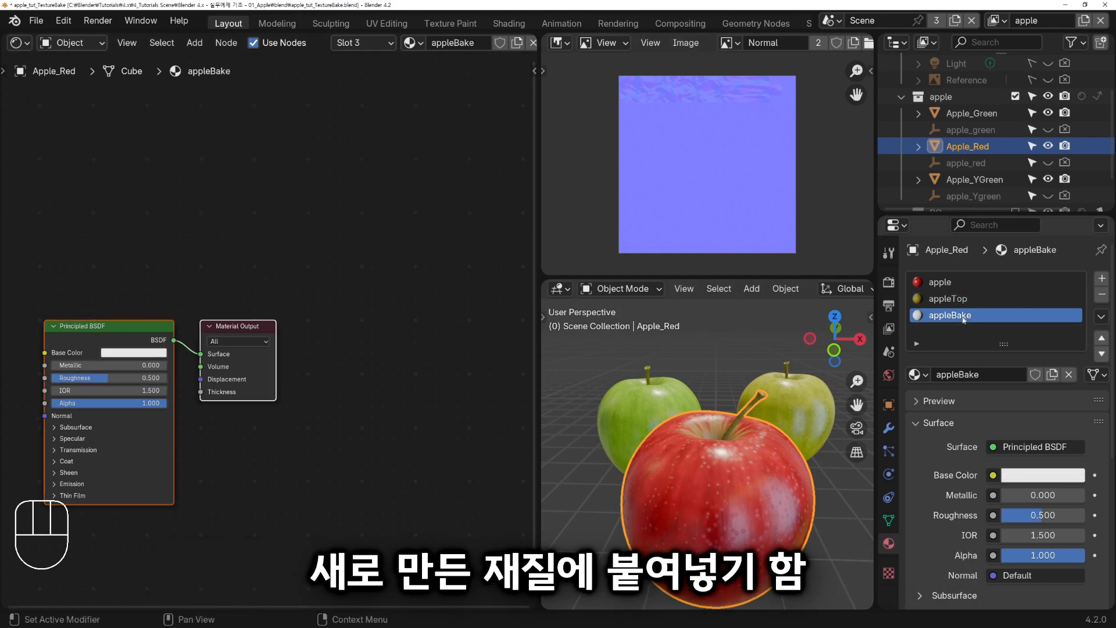
{"action": "right_click", "coordinate": [76, 103]}
{"action": "left_click", "coordinate": [78, 117]}
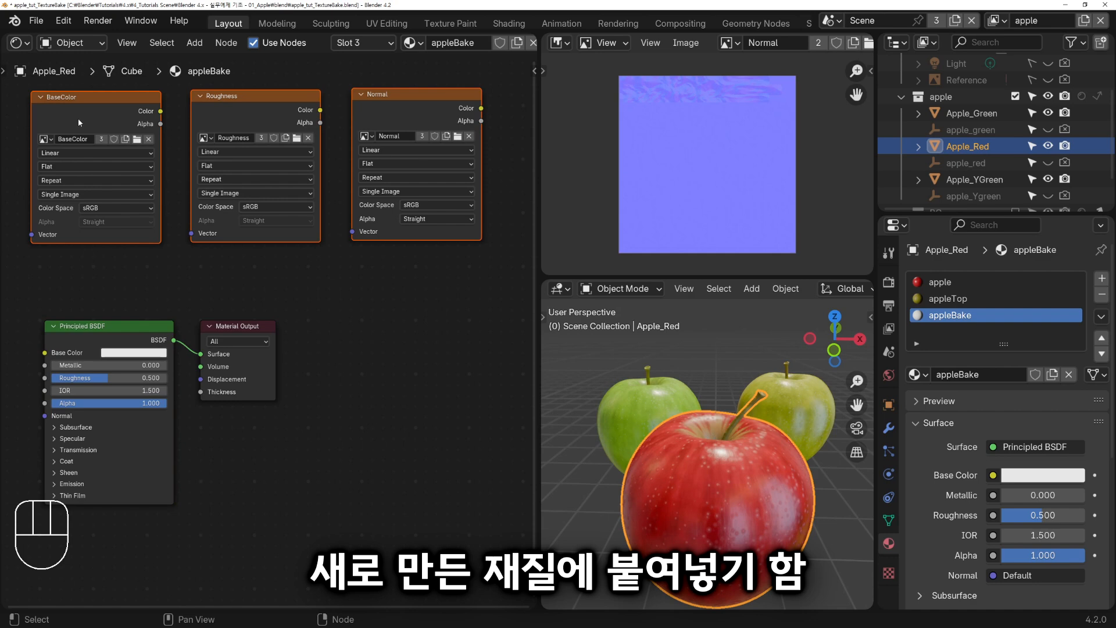
Arrange the BaseColor, Roughness and Normal texture nodes in a column on the input side of the Principled BSDF
{"action": "scroll", "coordinate": [308, 315], "scroll_direction": "down", "scroll_amount": 5}
{"action": "middle_click_drag", "start_coordinate": [386, 386], "coordinate": [436, 326]}
{"action": "left_click", "coordinate": [406, 359]}
{"action": "left_click_drag", "start_coordinate": [303, 107], "coordinate": [107, 263]}
{"action": "left_click_drag", "start_coordinate": [428, 111], "coordinate": [119, 400]}
{"action": "left_click", "coordinate": [216, 111]}
{"action": "left_click_drag", "start_coordinate": [216, 110], "coordinate": [127, 138]}
{"action": "middle_click_drag", "start_coordinate": [254, 198], "coordinate": [347, 210]}
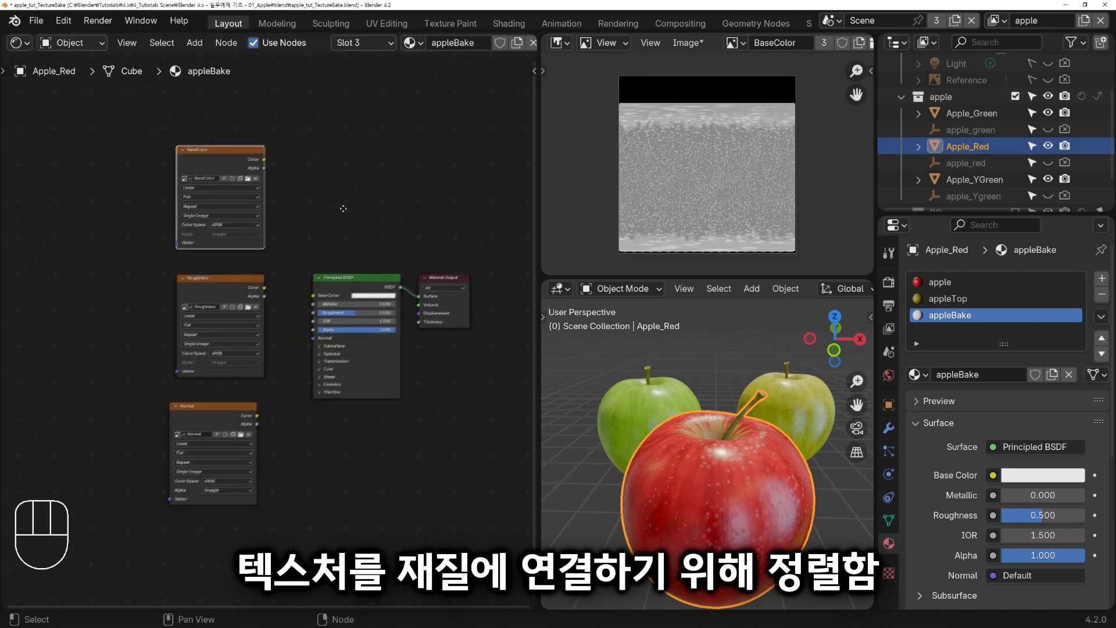
{"action": "scroll", "coordinate": [348, 210], "scroll_direction": "up", "scroll_amount": 4}
{"action": "left_click_drag", "start_coordinate": [187, 85], "coordinate": [189, 91]}
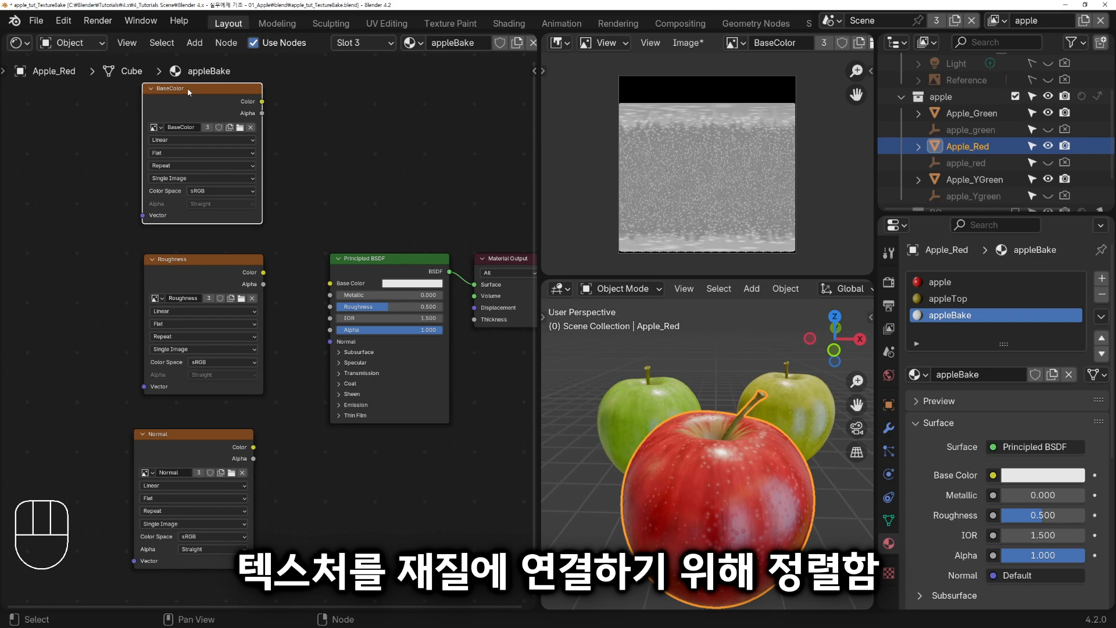
Load the saved BaseColor.png from the texture folder into appleBake's BaseColor node
{"action": "left_click", "coordinate": [240, 127]}
{"action": "left_click", "coordinate": [384, 185]}
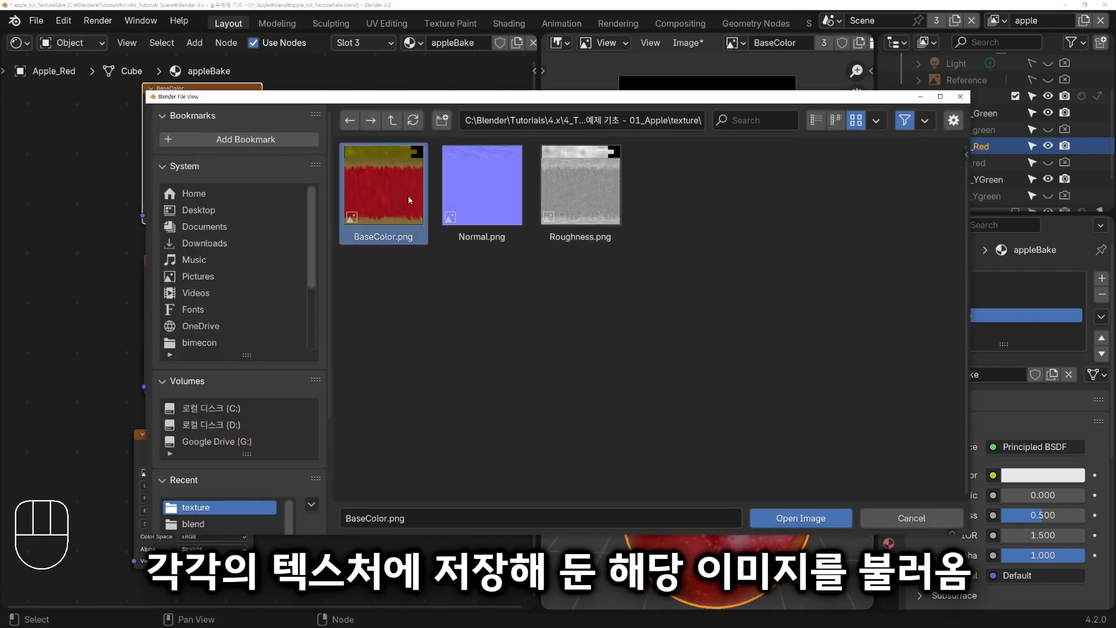
{"action": "left_click", "coordinate": [836, 513]}
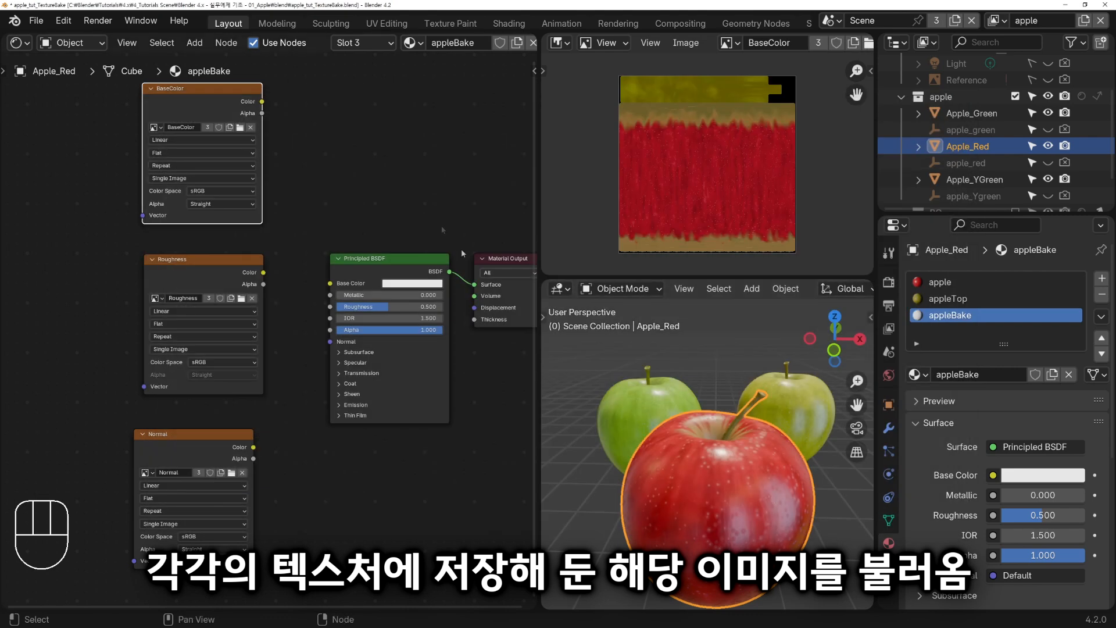
Load the saved Roughness.png from the texture folder into appleBake's Roughness node
{"action": "left_click", "coordinate": [223, 261]}
{"action": "left_click", "coordinate": [241, 298]}
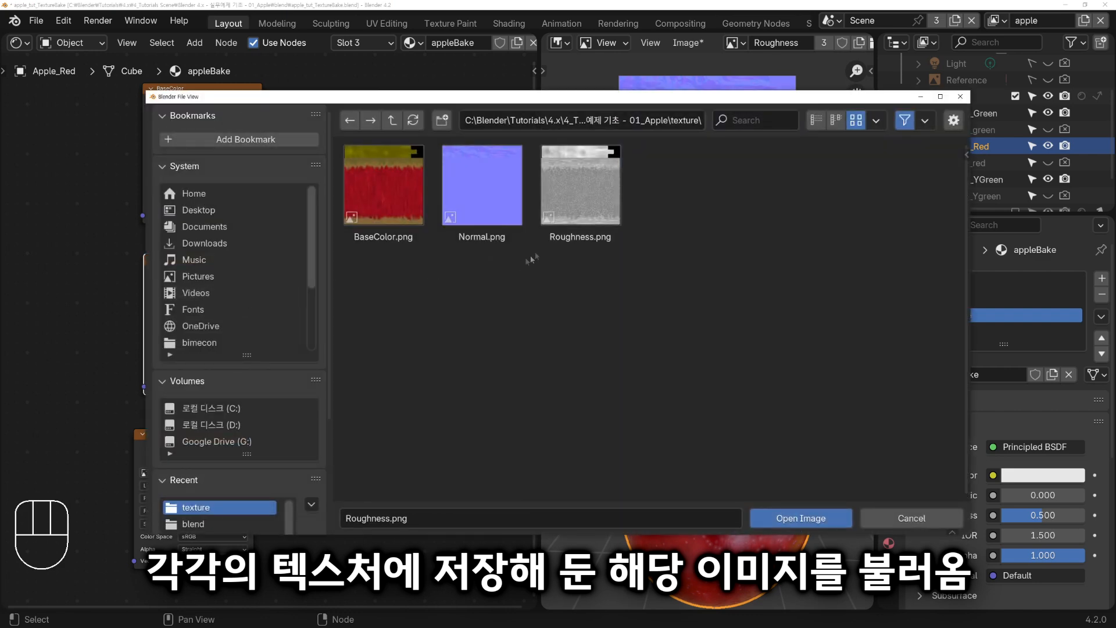
{"action": "left_click", "coordinate": [581, 195]}
{"action": "left_click", "coordinate": [806, 515]}
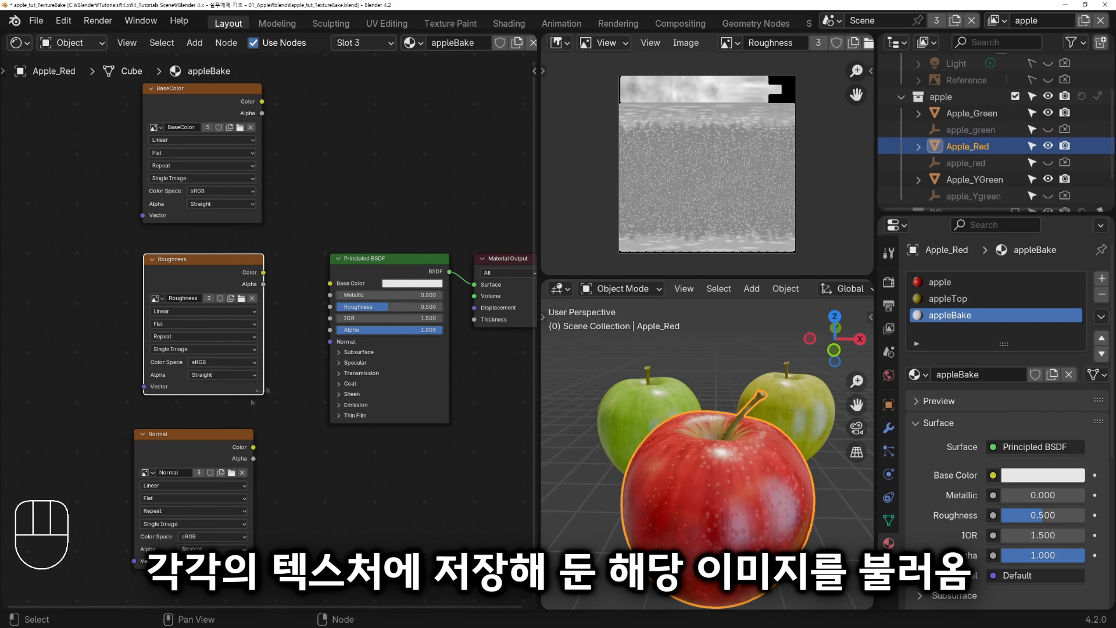
Load the saved Normal.png from the texture folder into appleBake's Normal node
{"action": "left_click", "coordinate": [205, 436]}
{"action": "left_click", "coordinate": [232, 473]}
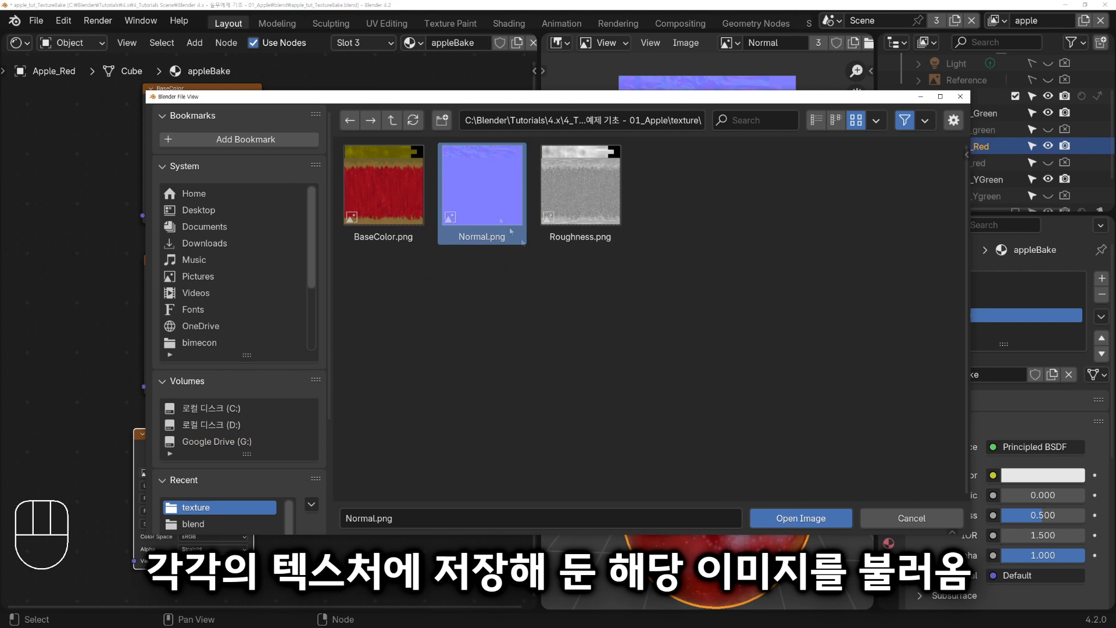
{"action": "left_click", "coordinate": [801, 518]}
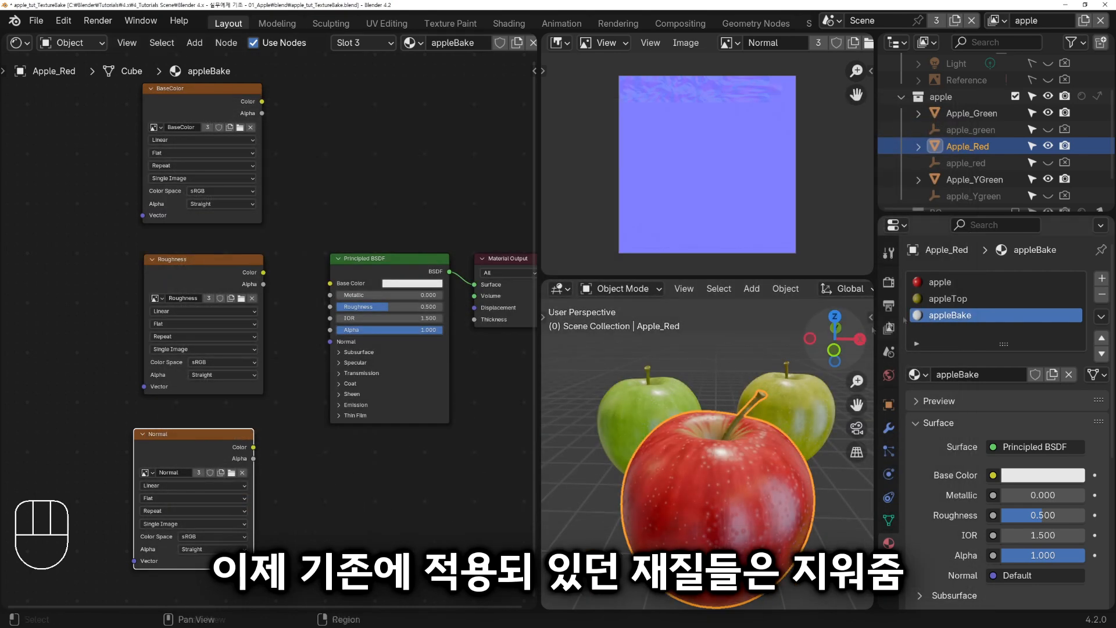
Remove the apple and appleTop material slots from the red apple, keeping only appleBake
{"action": "left_click", "coordinate": [953, 282]}
{"action": "left_click", "coordinate": [1103, 295]}
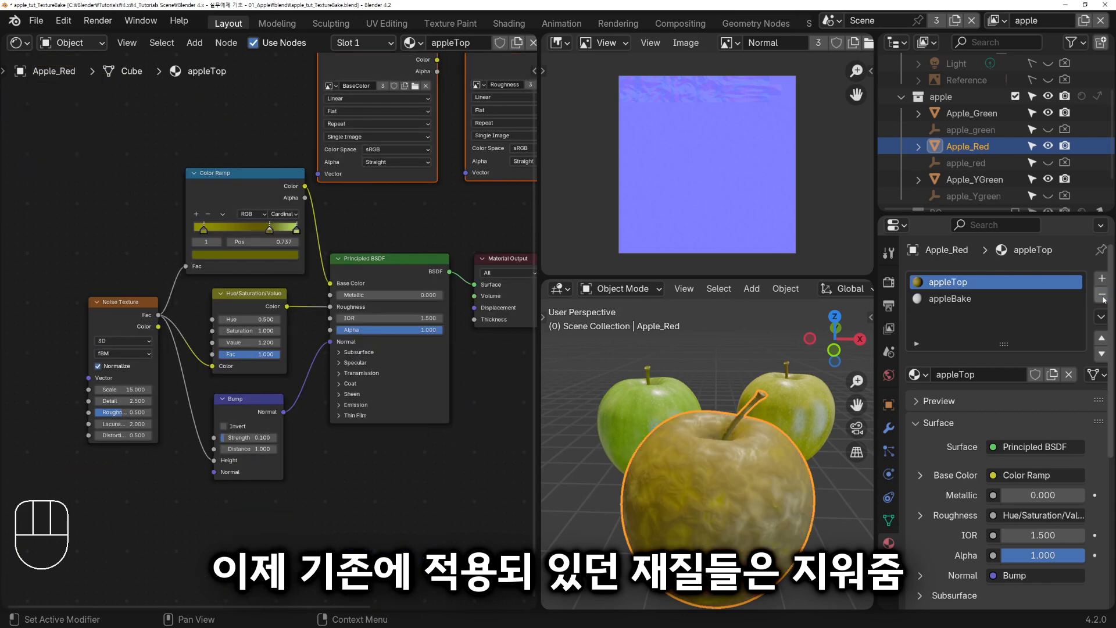
{"action": "left_click", "coordinate": [1102, 295]}
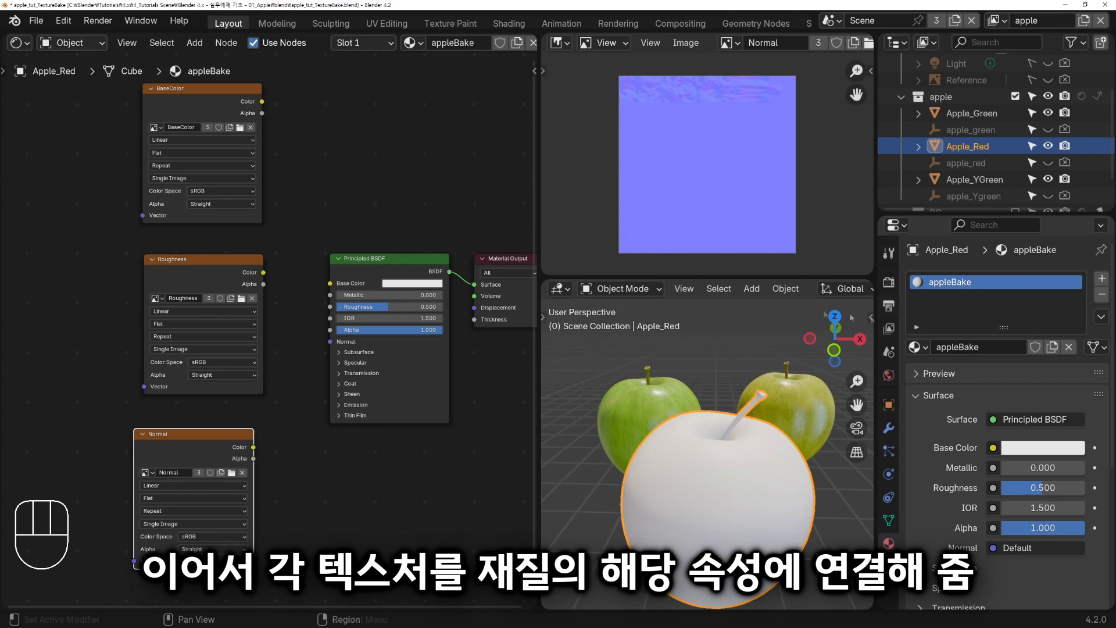
Connect the BaseColor and Roughness nodes' Color outputs to the Principled BSDF's Base Color and Roughness inputs
{"action": "left_click_drag", "start_coordinate": [263, 102], "coordinate": [332, 284]}
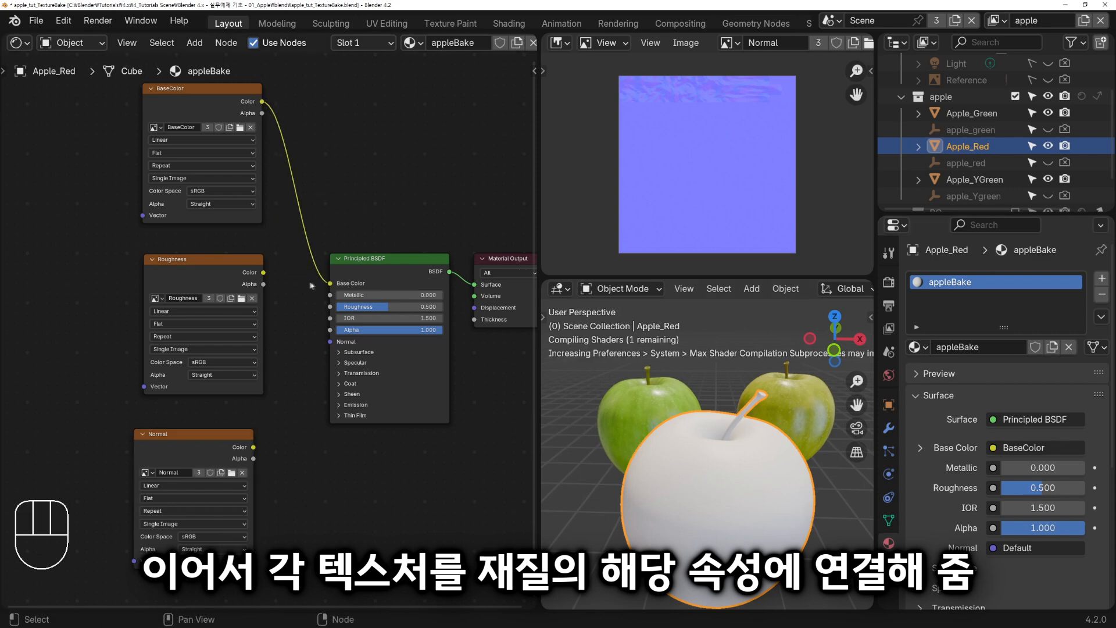
{"action": "mouse_move", "coordinate": [264, 273]}
{"action": "left_mouse_down"}
{"action": "mouse_move", "coordinate": [286, 297]}
{"action": "mouse_move", "coordinate": [330, 306]}
{"action": "left_mouse_up"}
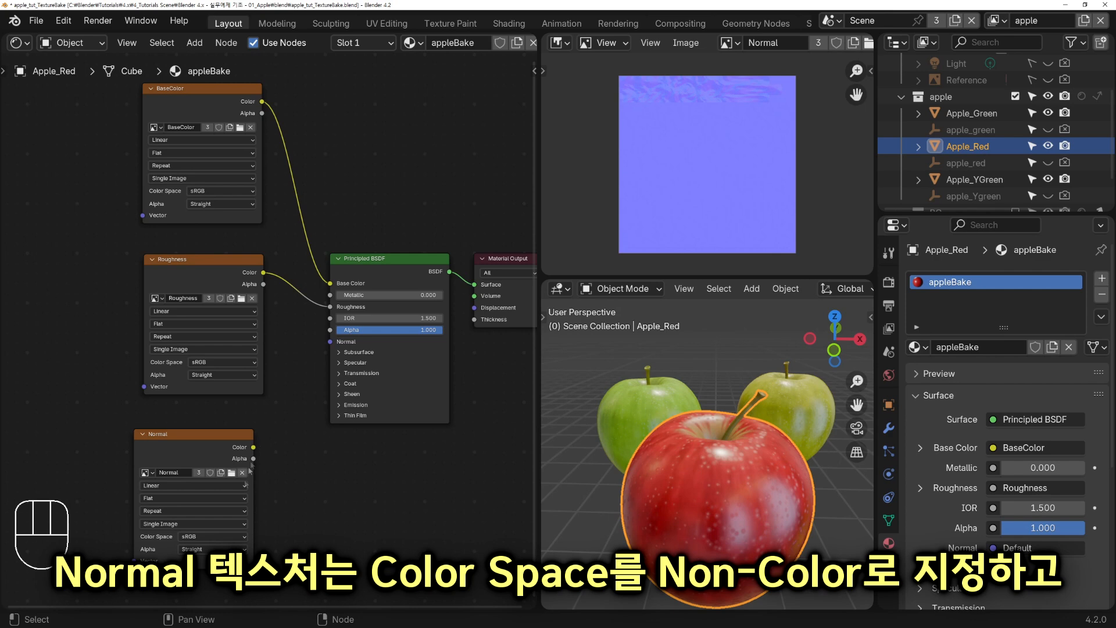
Set the Normal image node's color space to Non-Color and add a Normal Map node beside it
{"action": "left_click", "coordinate": [214, 535]}
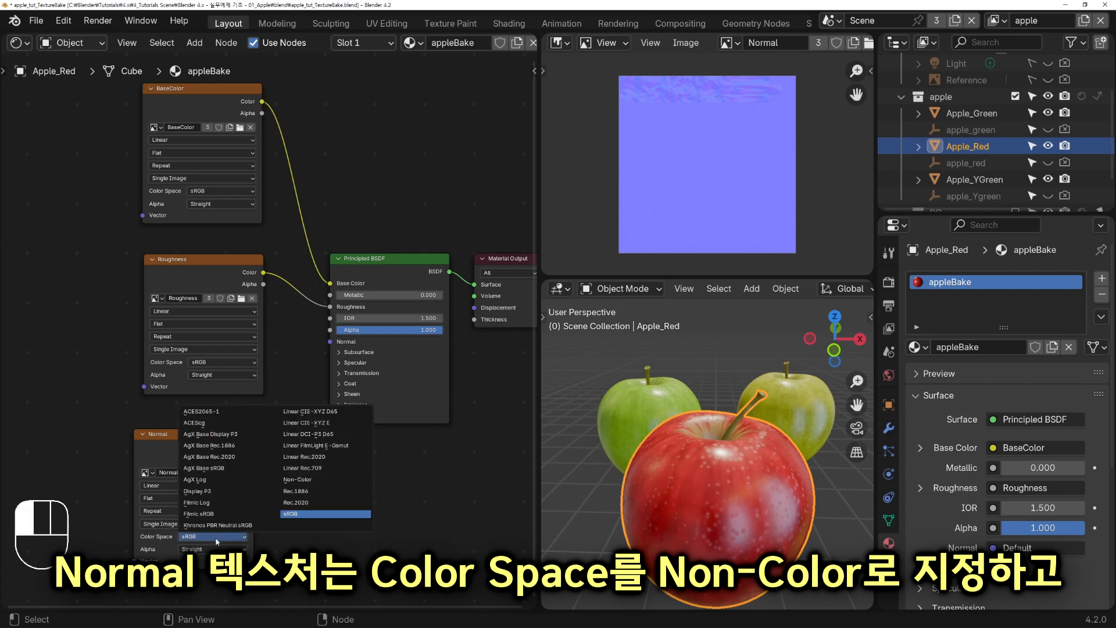
{"action": "left_click", "coordinate": [304, 481]}
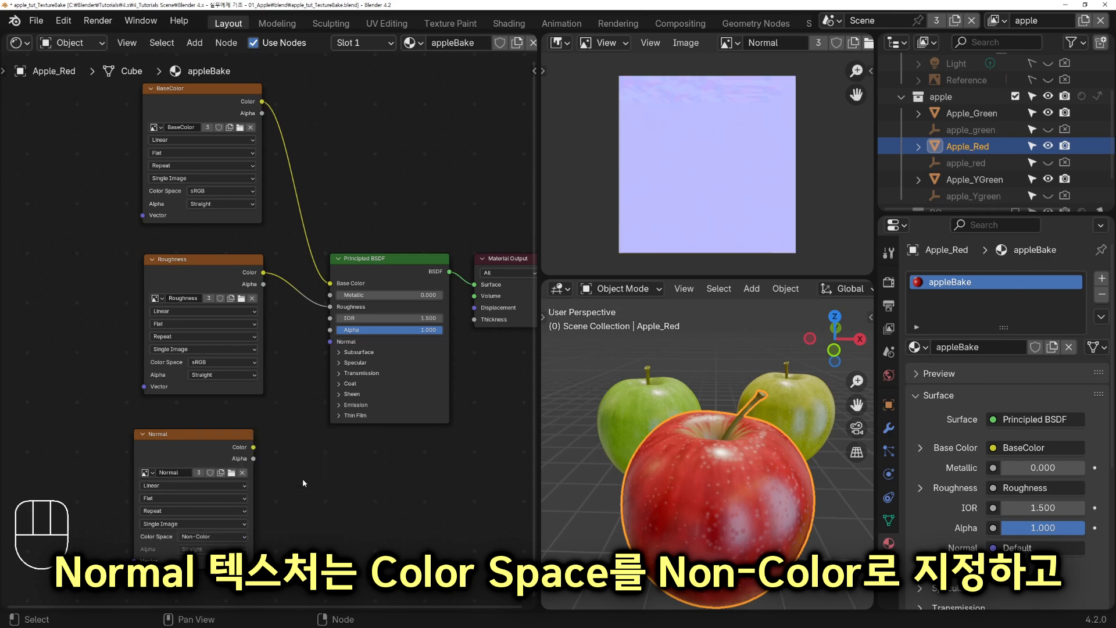
{"action": "right_click", "coordinate": [302, 480]}
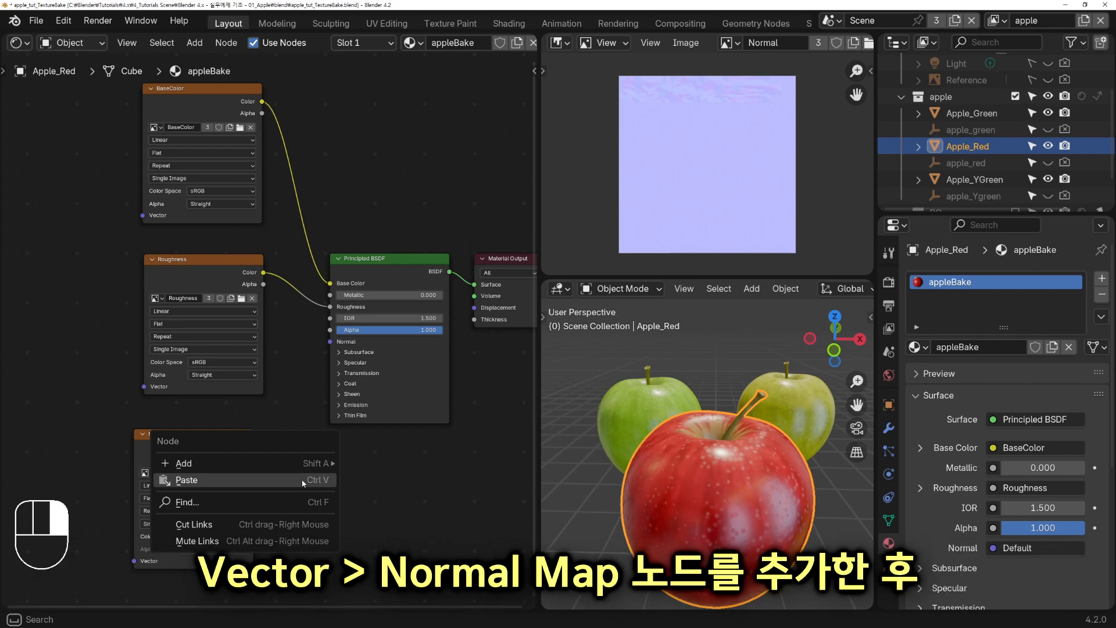
{"action": "mouse_move", "coordinate": [297, 465]}
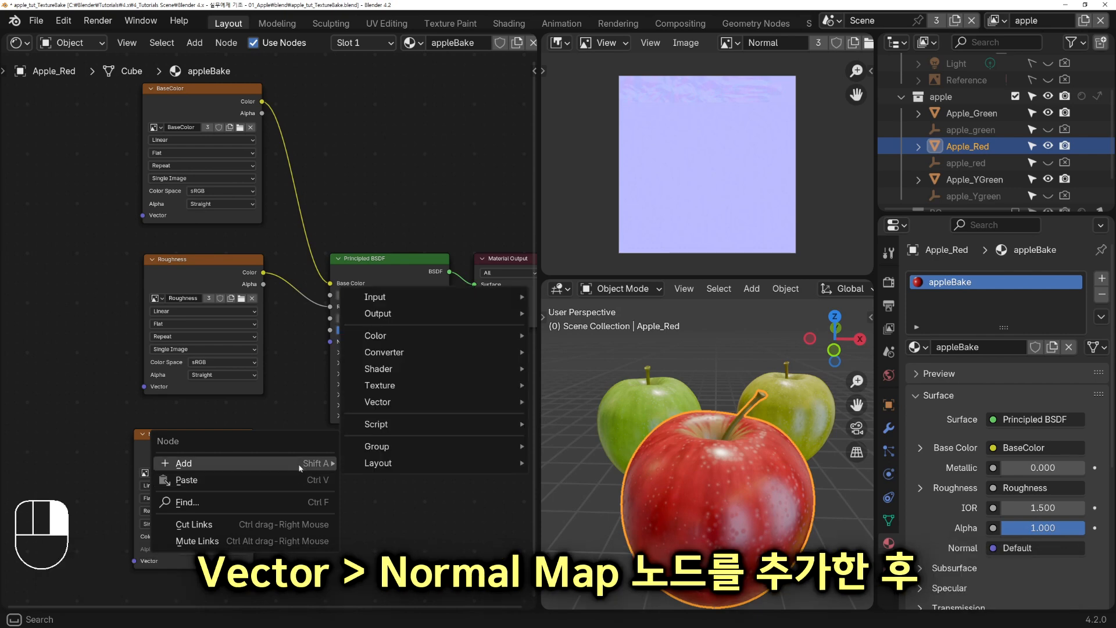
{"action": "mouse_move", "coordinate": [382, 405]}
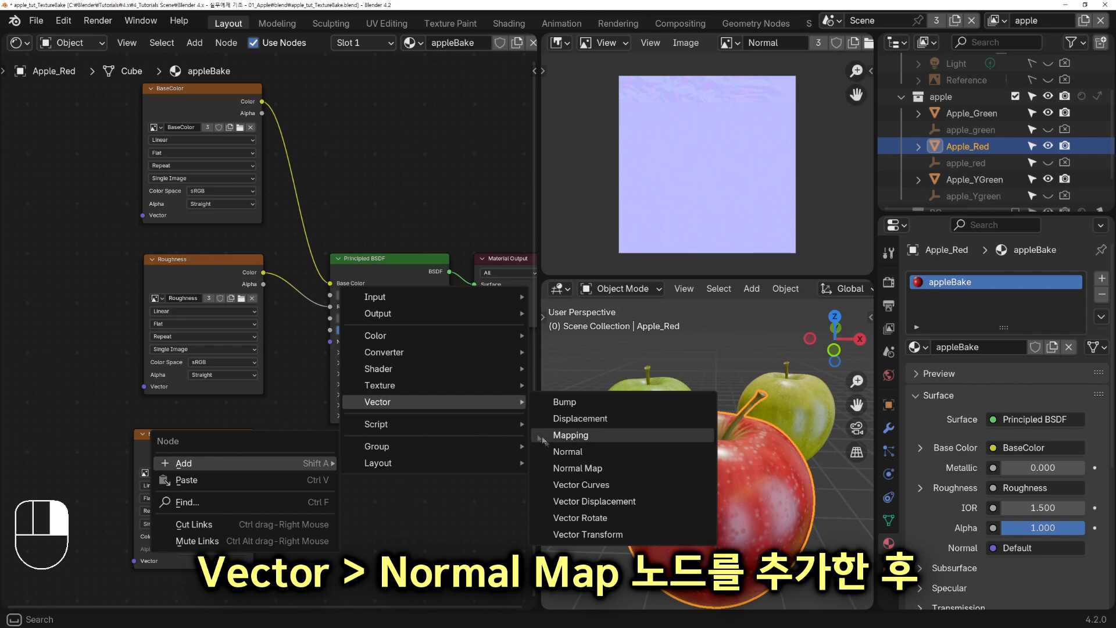
{"action": "left_click", "coordinate": [571, 470]}
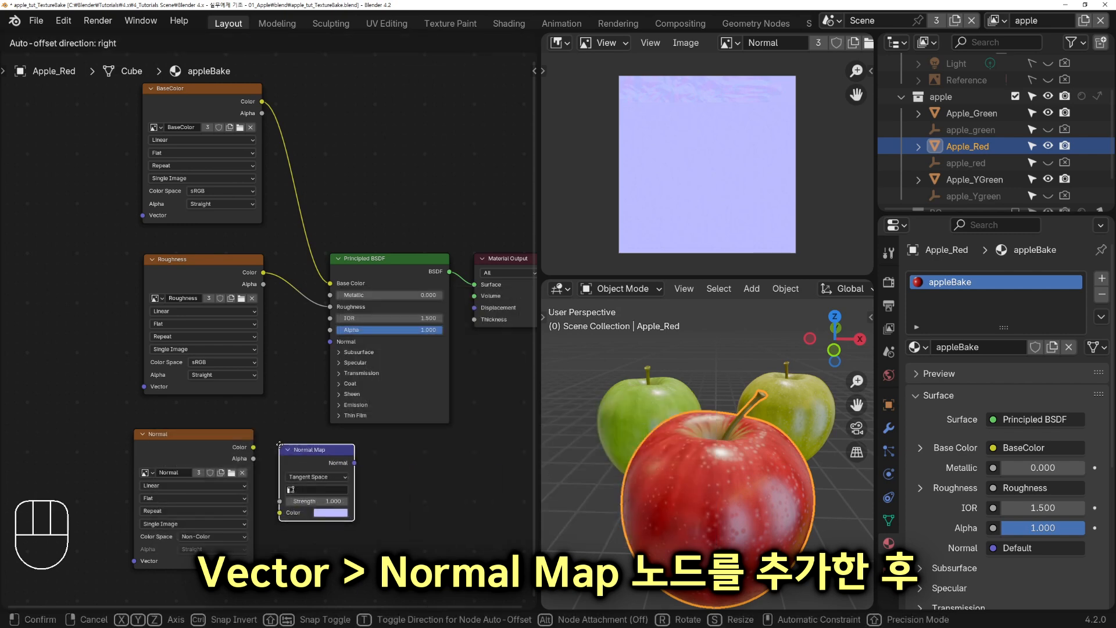
{"action": "left_click", "coordinate": [282, 447]}
Wire the Normal image's Color output through the Normal Map node into the Principled BSDF's Normal input, and save the scene
{"action": "left_click", "coordinate": [213, 439], "text": "shift"}
{"action": "left_click_drag", "start_coordinate": [212, 439], "coordinate": [200, 501]}
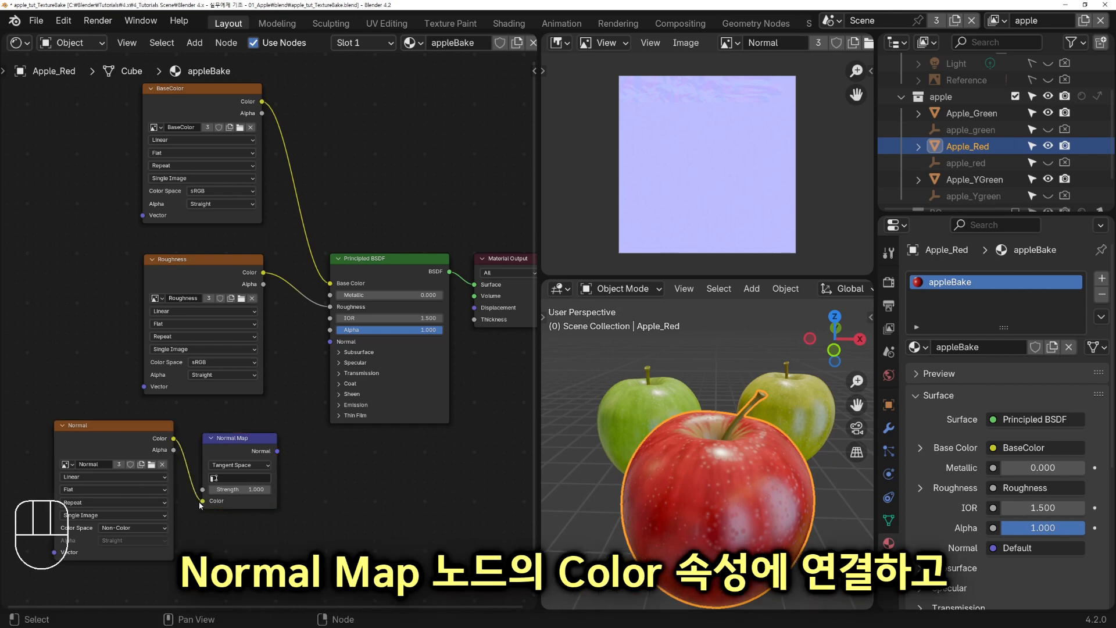
{"action": "left_click_drag", "start_coordinate": [278, 453], "coordinate": [331, 342]}
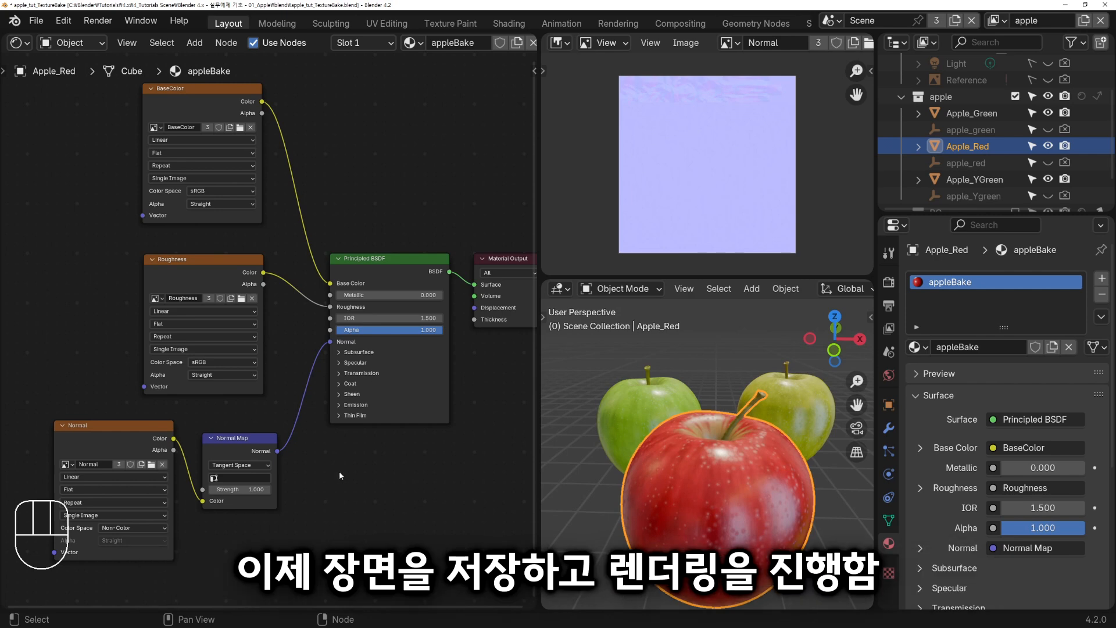
{"action": "key", "text": "ctrl+s"}
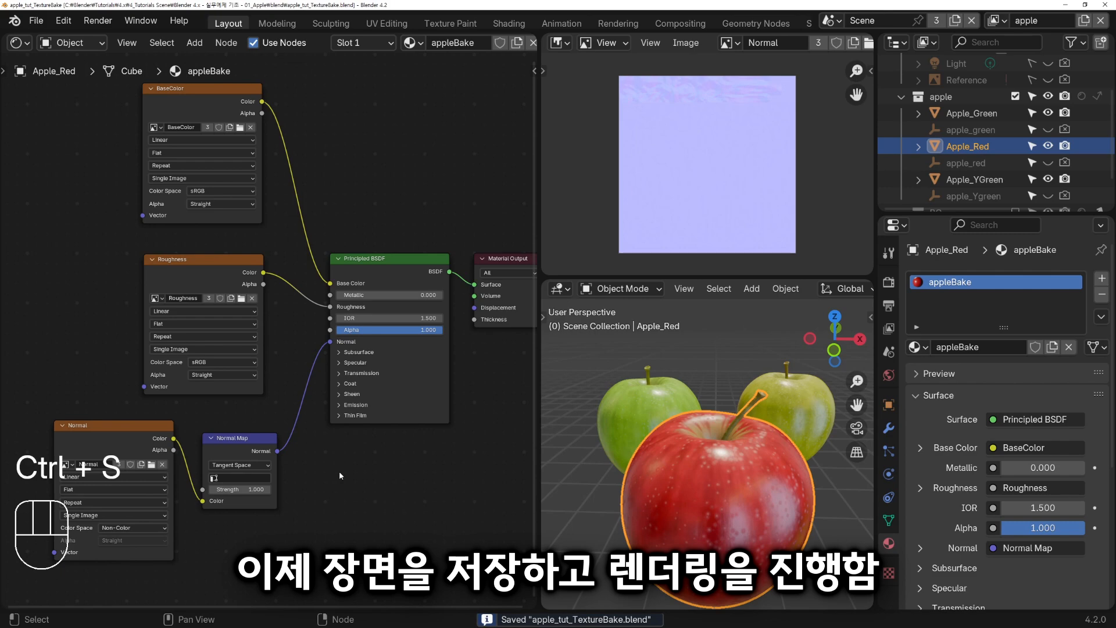